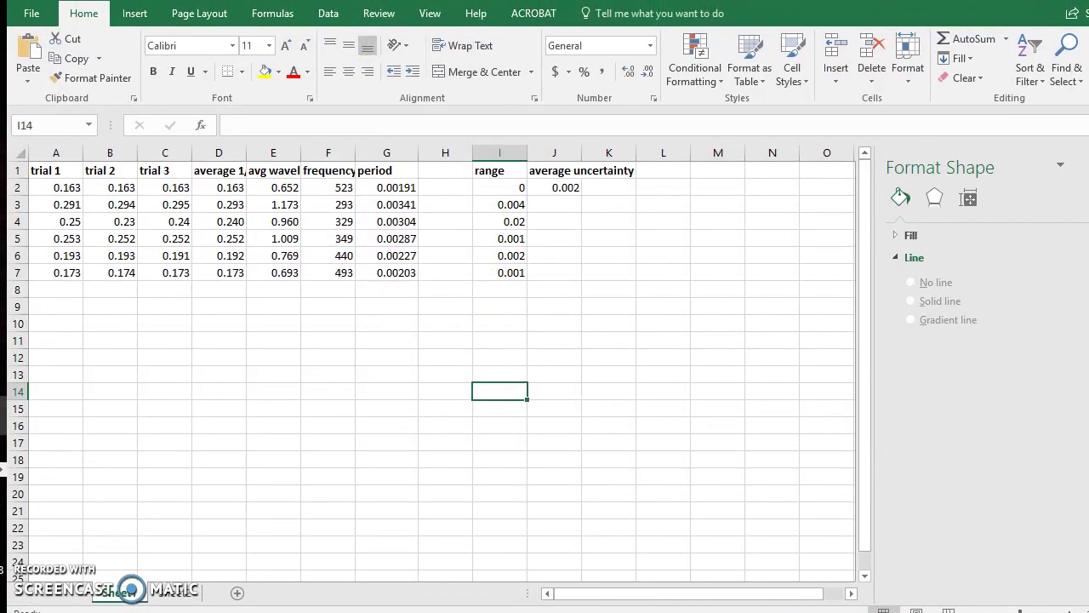
Insert a markers-only scatter chart and drag it below the data table.
{"action": "left_click", "coordinate": [128, 30]}
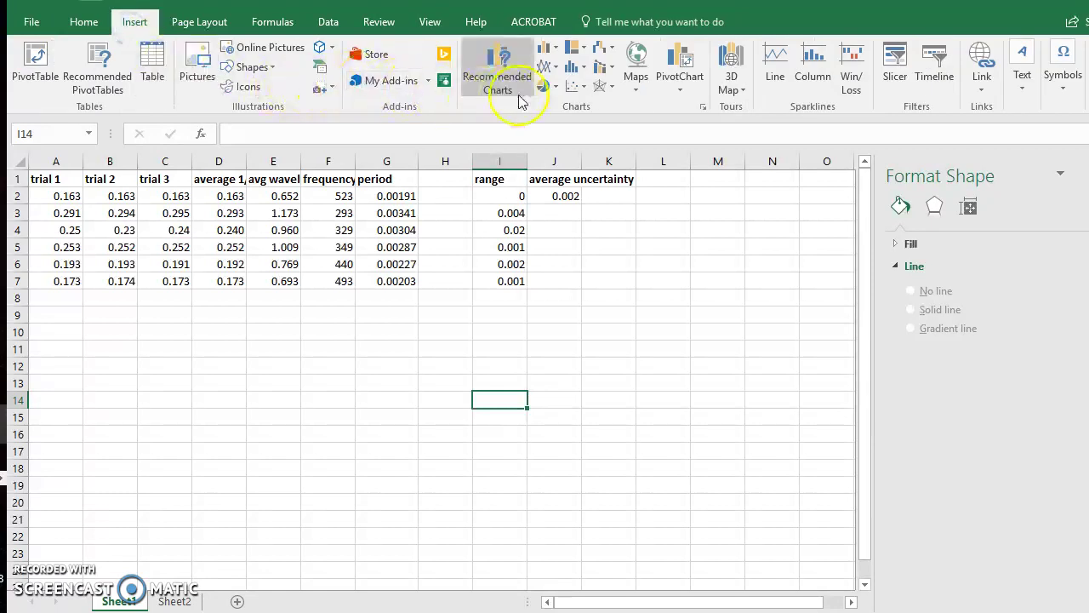
{"action": "left_click", "coordinate": [574, 86]}
{"action": "left_click", "coordinate": [593, 140]}
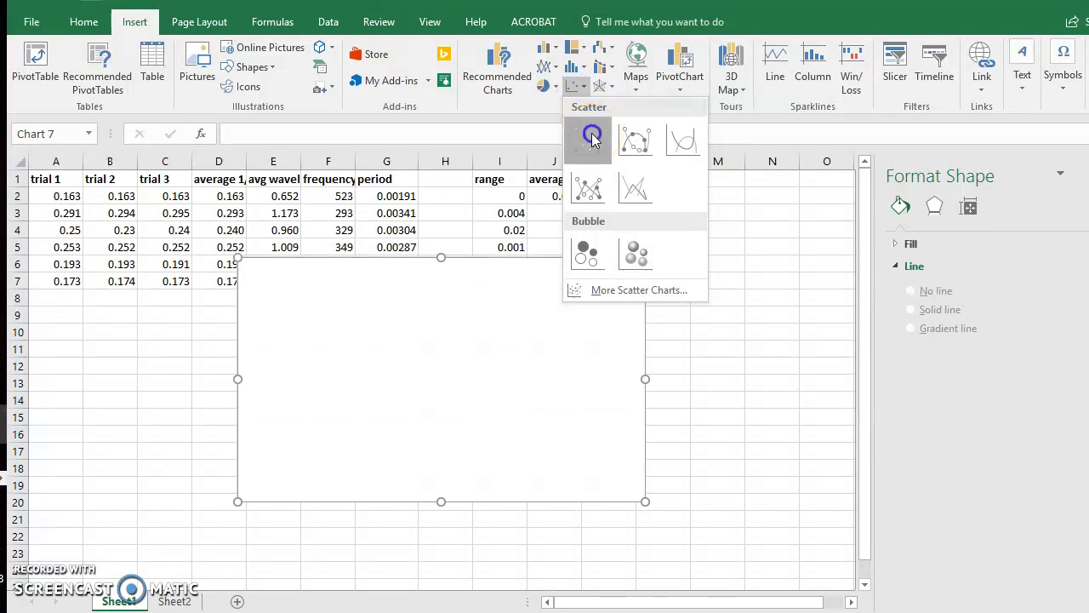
{"action": "left_click_drag", "start_coordinate": [556, 299], "coordinate": [673, 343]}
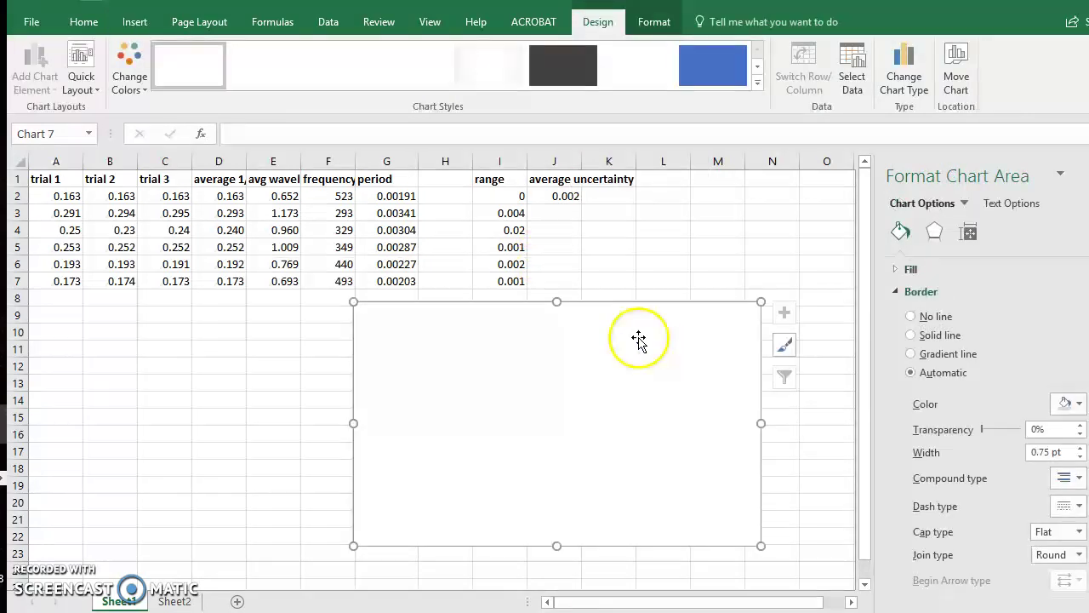
Add a 'Speed of Sound' series with x values G2:G7 and y values E2:E7.
{"action": "right_click", "coordinate": [555, 355]}
{"action": "left_click", "coordinate": [628, 178]}
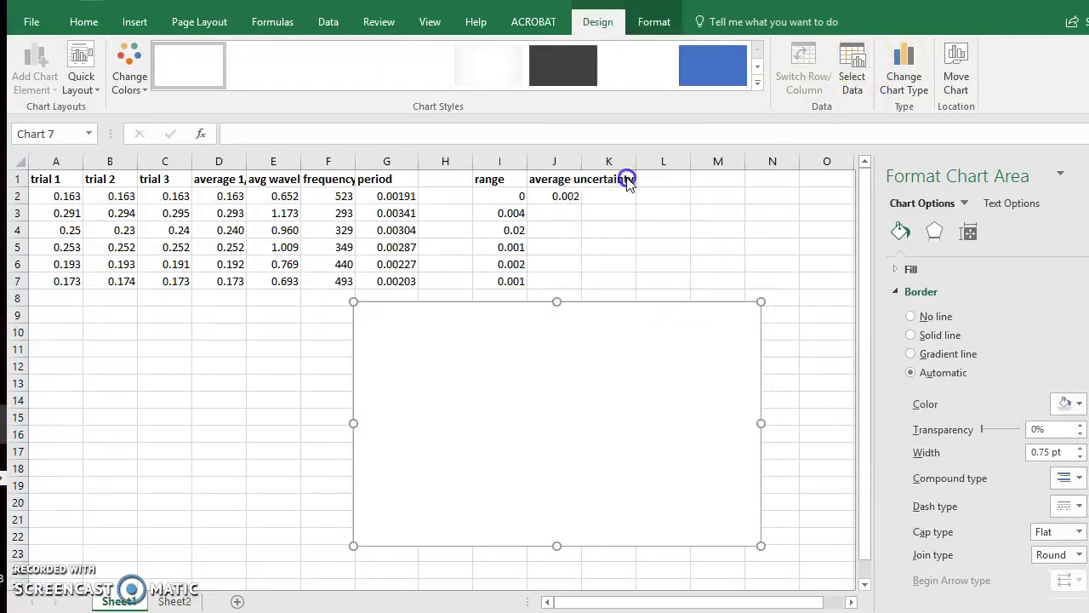
{"action": "left_click", "coordinate": [653, 321]}
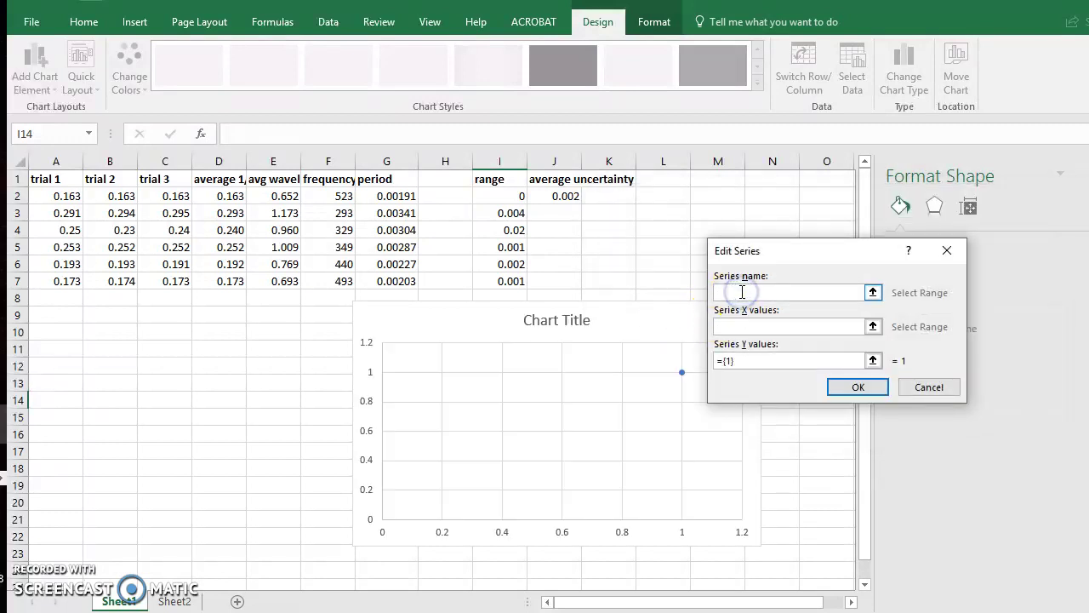
{"action": "type", "text": "Speed of Sound"}
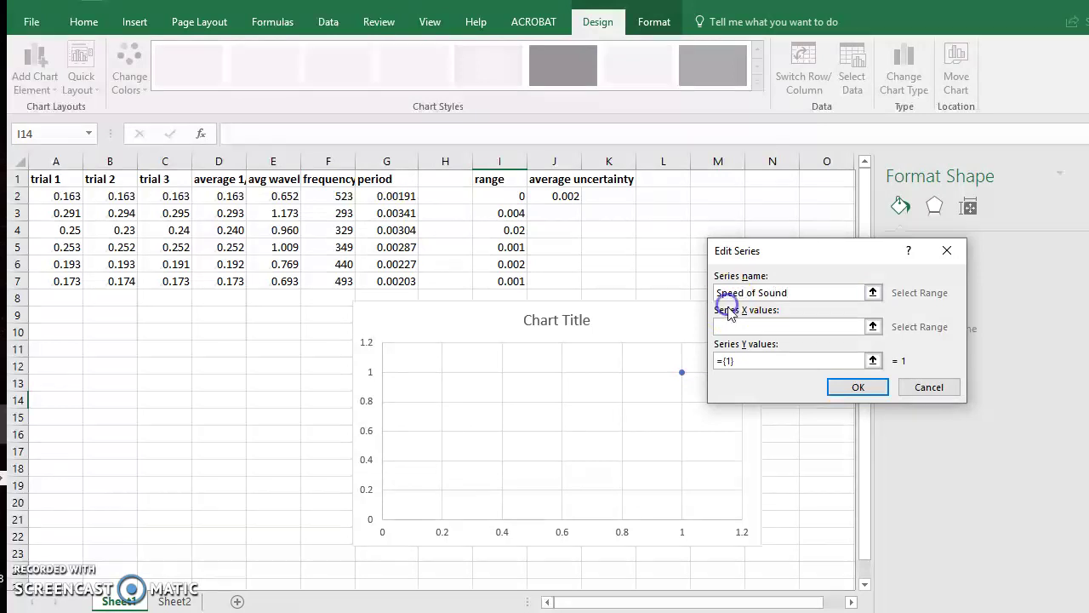
{"action": "left_click", "coordinate": [737, 324]}
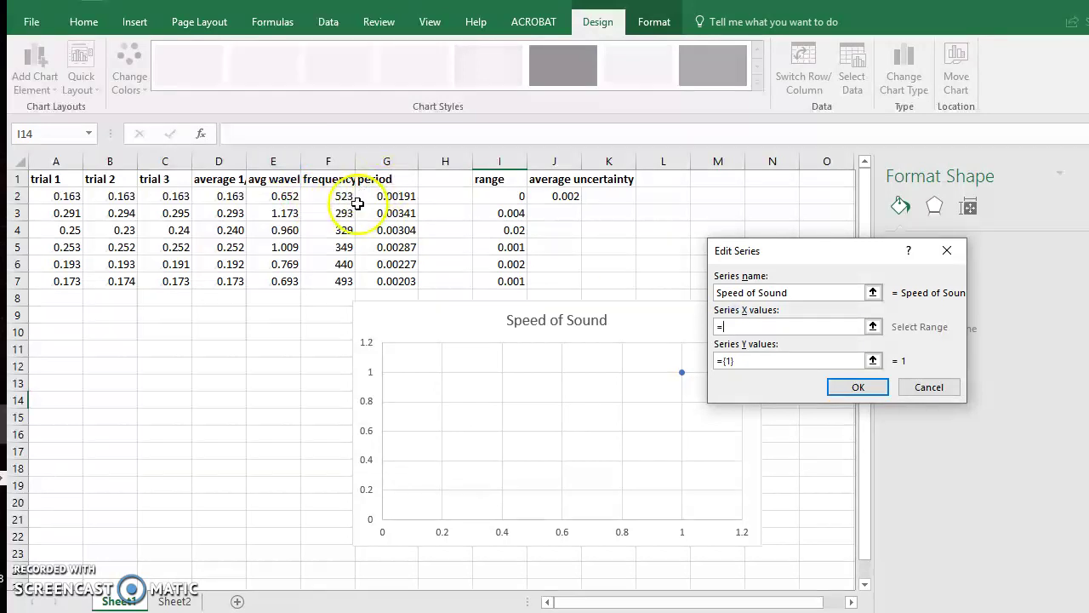
{"action": "left_click_drag", "start_coordinate": [385, 195], "coordinate": [397, 282]}
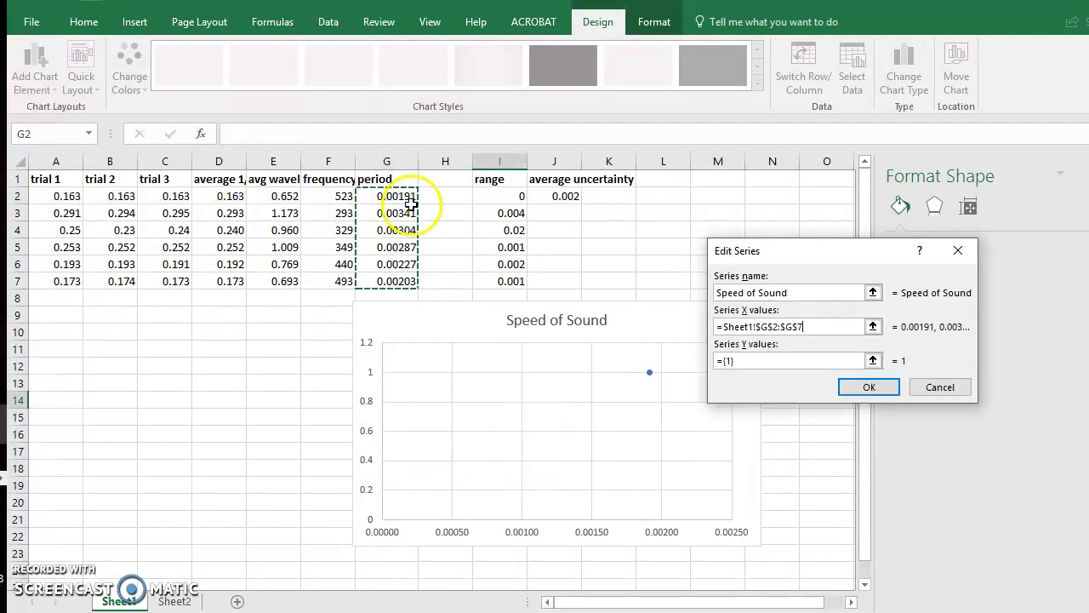
{"action": "left_click", "coordinate": [742, 361]}
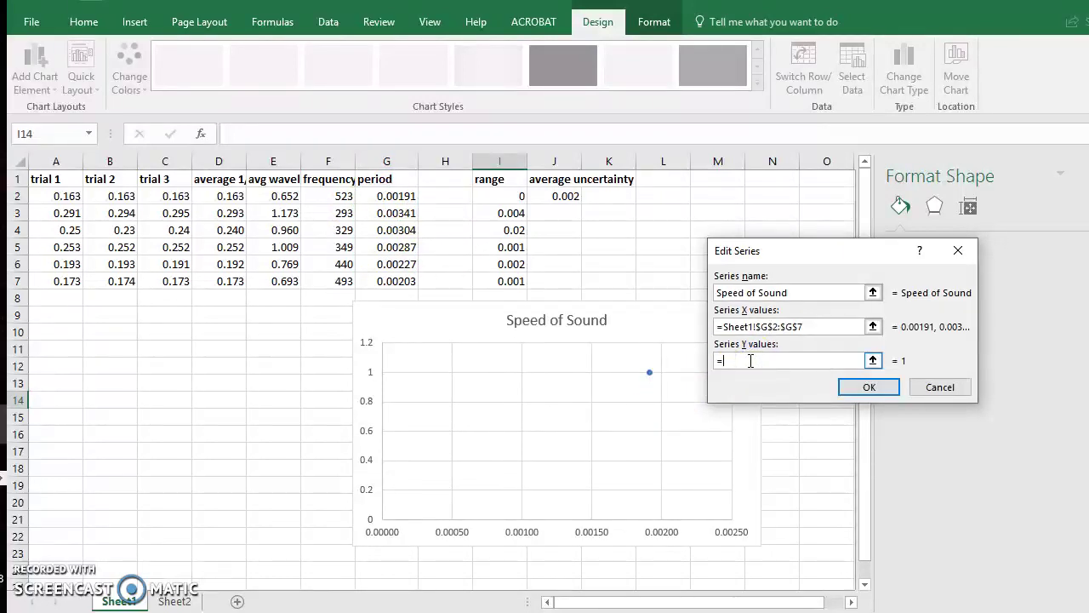
{"action": "left_click_drag", "start_coordinate": [283, 196], "coordinate": [294, 284]}
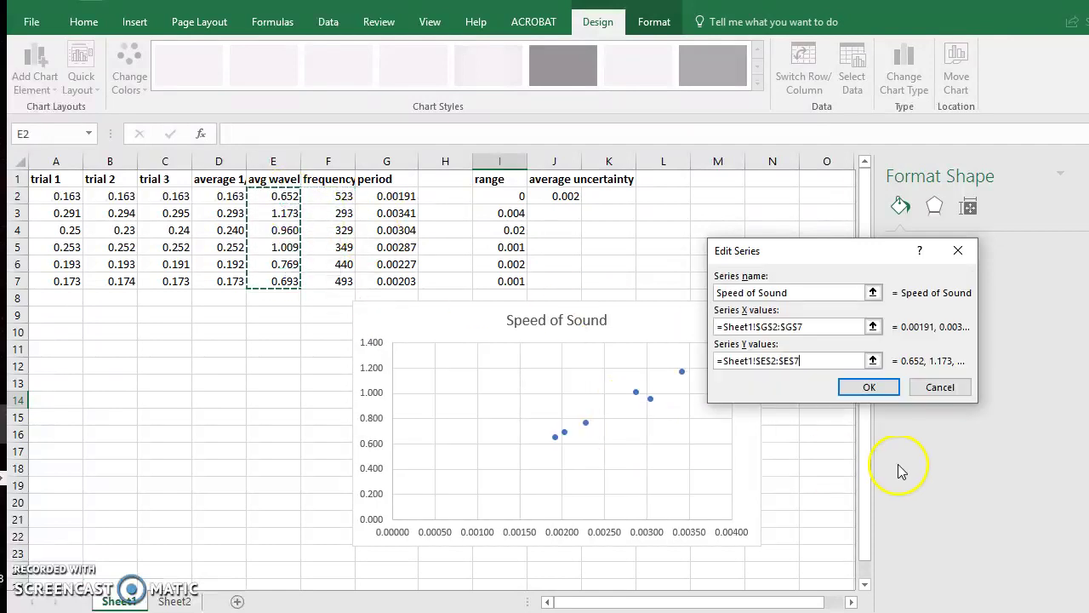
{"action": "left_click", "coordinate": [888, 389]}
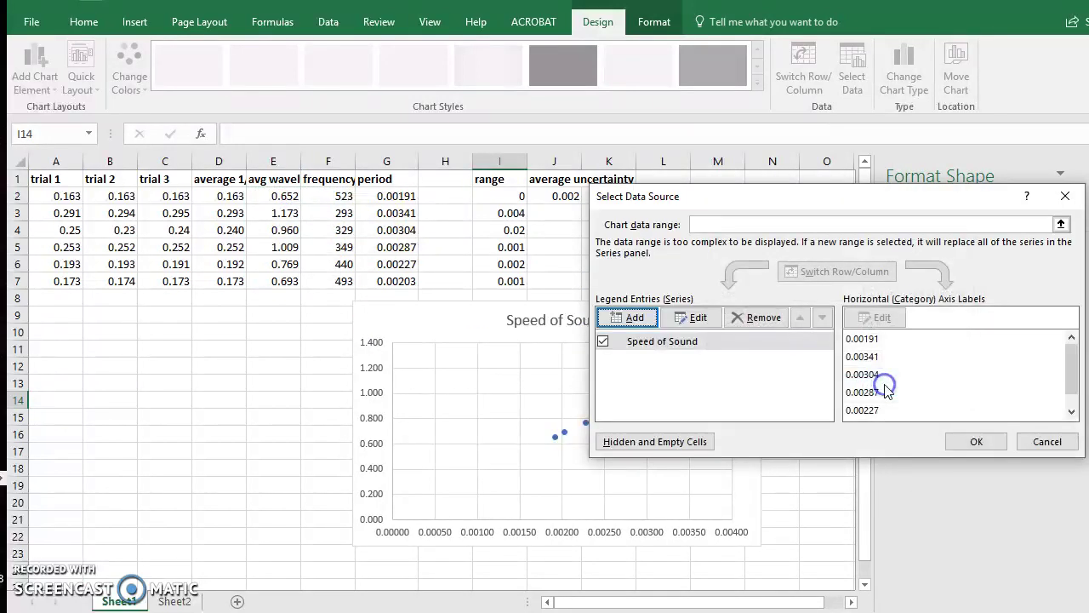
{"action": "left_click", "coordinate": [976, 442]}
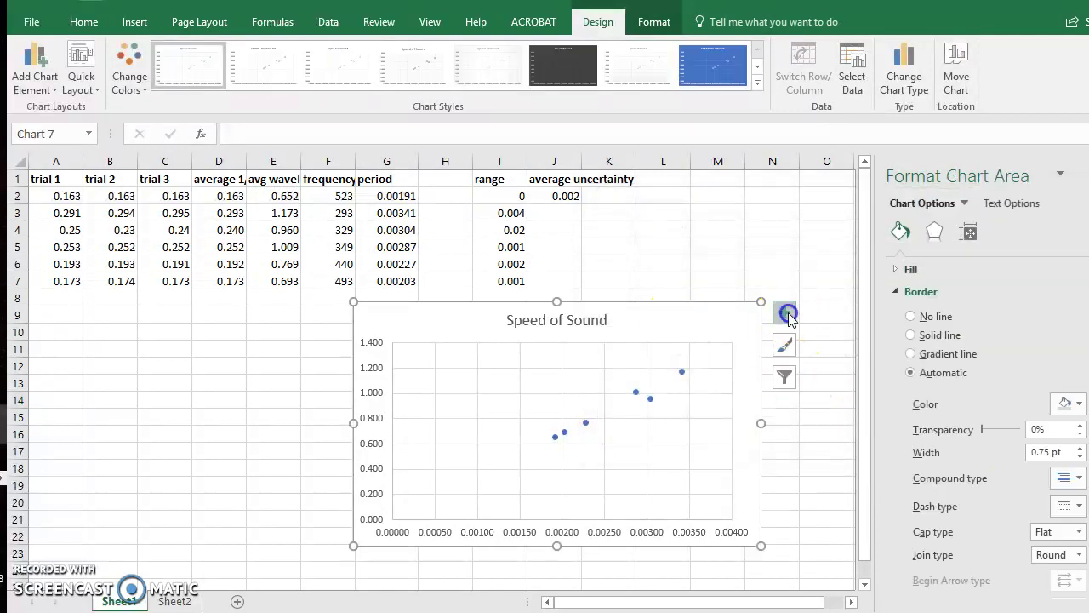
Add axis titles and label the horizontal axis 'Period (T) / s'.
{"action": "left_click", "coordinate": [787, 314]}
{"action": "left_click", "coordinate": [827, 350]}
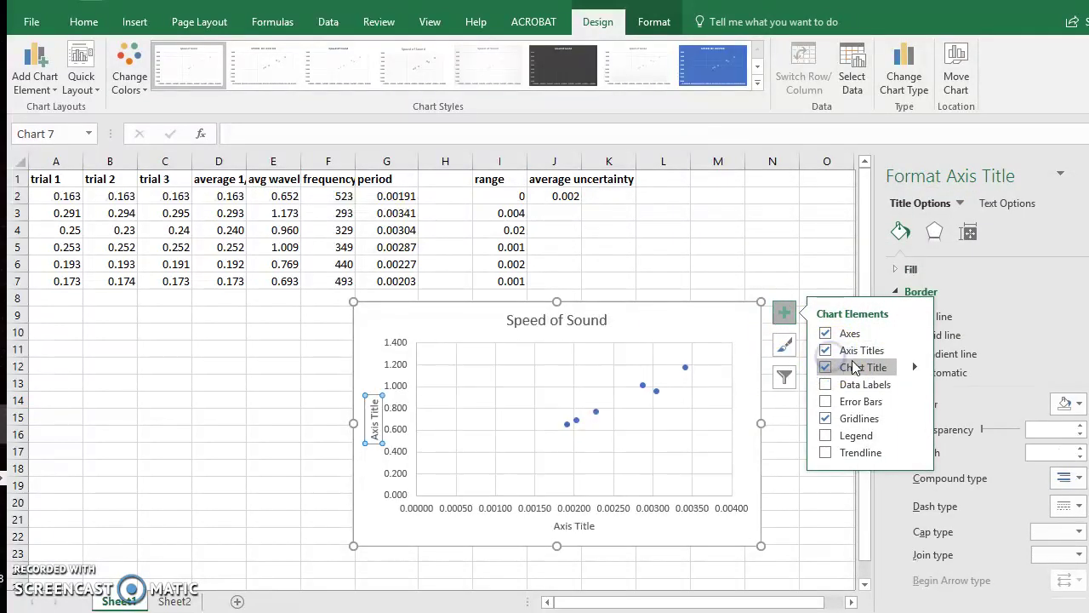
{"action": "left_click", "coordinate": [915, 353]}
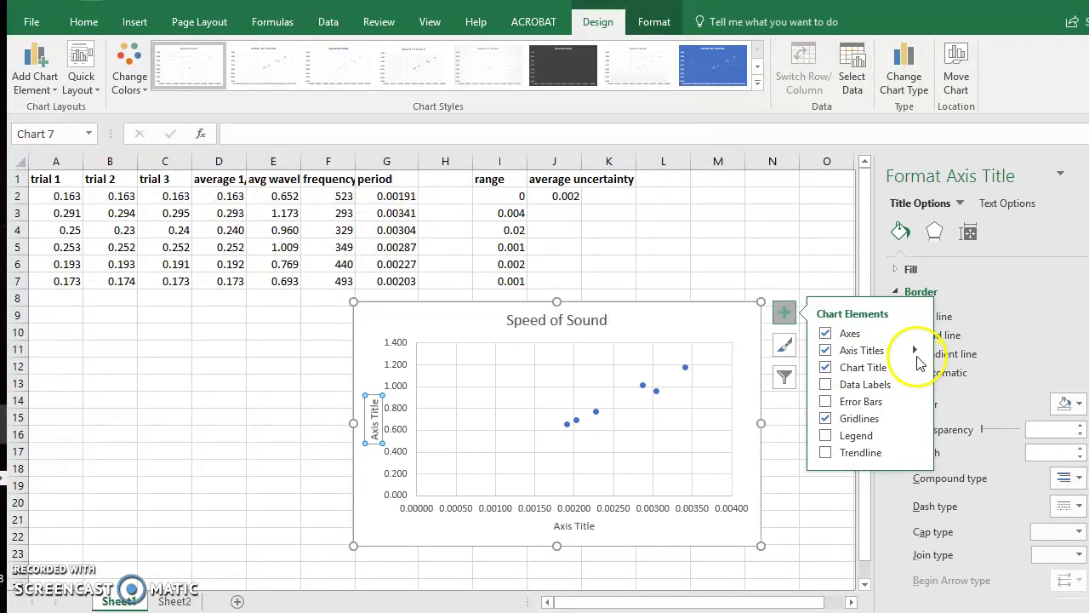
{"action": "left_click", "coordinate": [577, 525]}
{"action": "triple_click", "coordinate": [577, 526]}
{"action": "type", "text": "Period (T"}
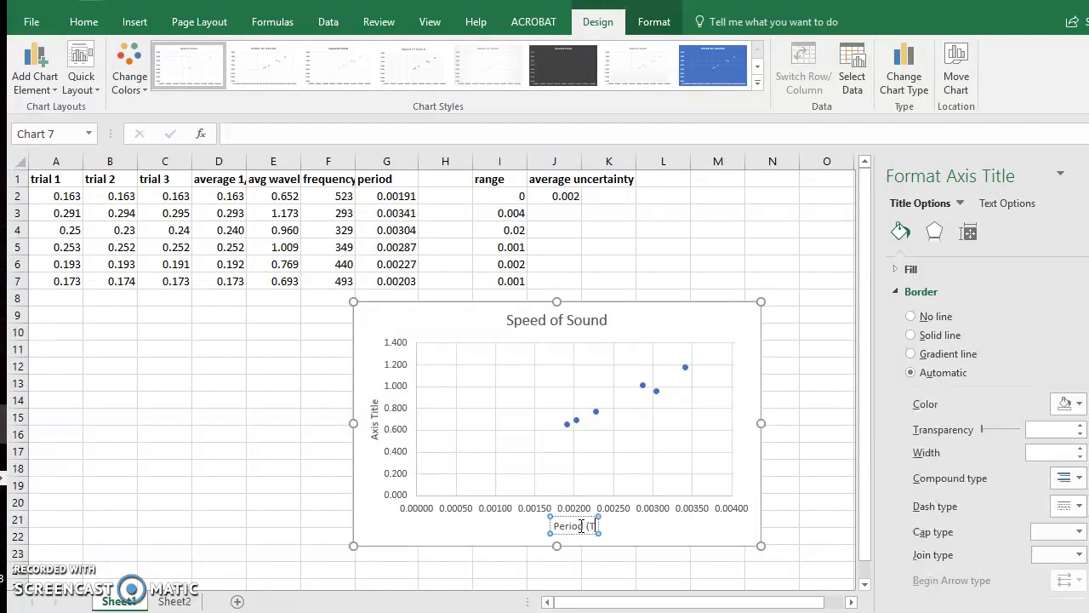
{"action": "type", "text": ") / s"}
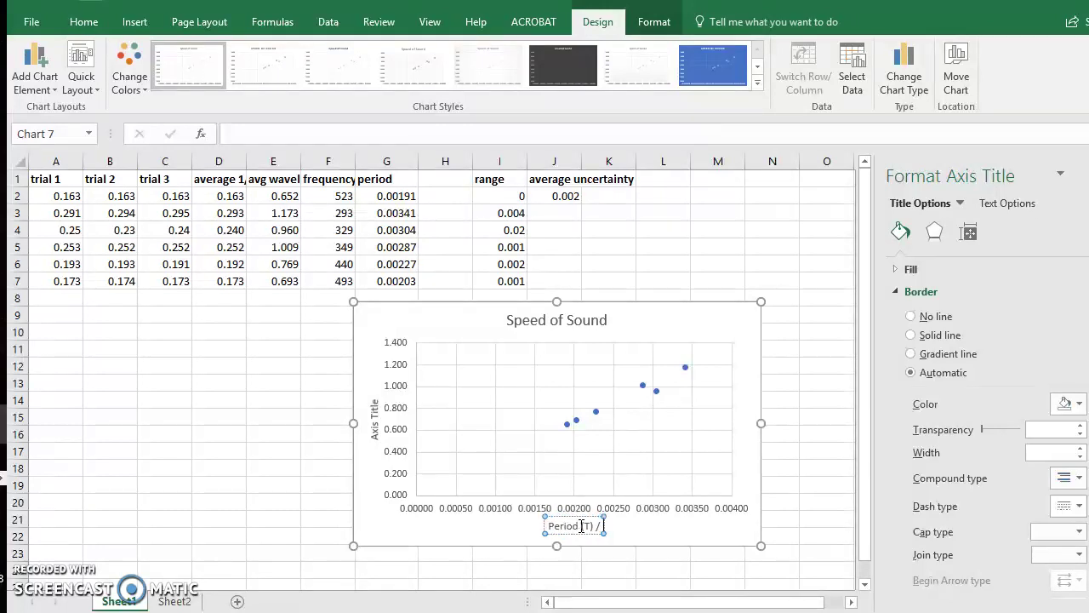
Clear the vertical axis placeholder title so it can read 'Wavelength'.
{"action": "left_click", "coordinate": [378, 427]}
{"action": "triple_click", "coordinate": [378, 430]}
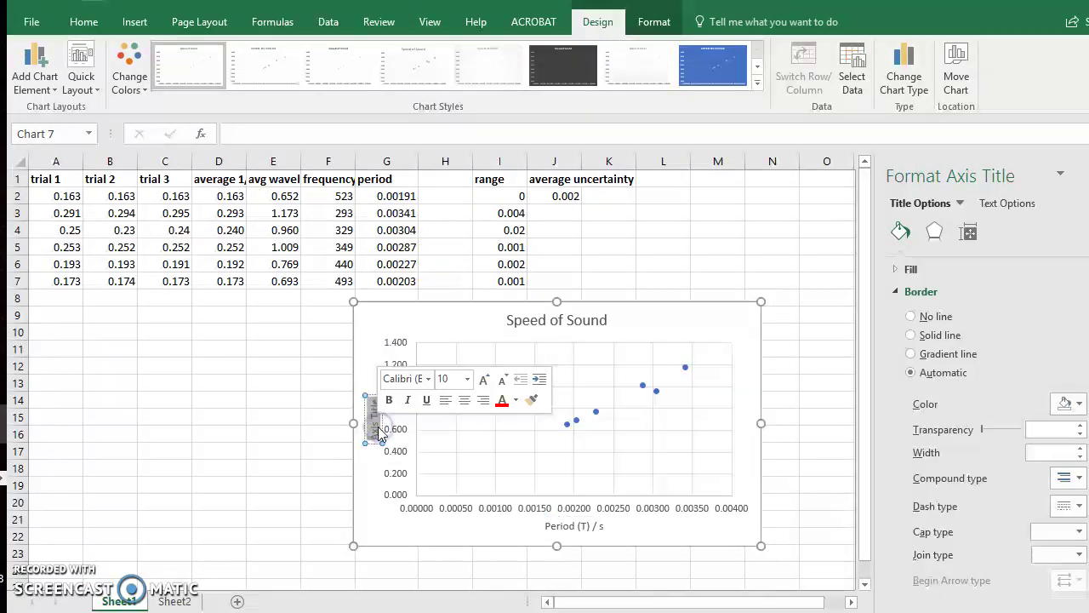
{"action": "key", "text": "BackSpace"}
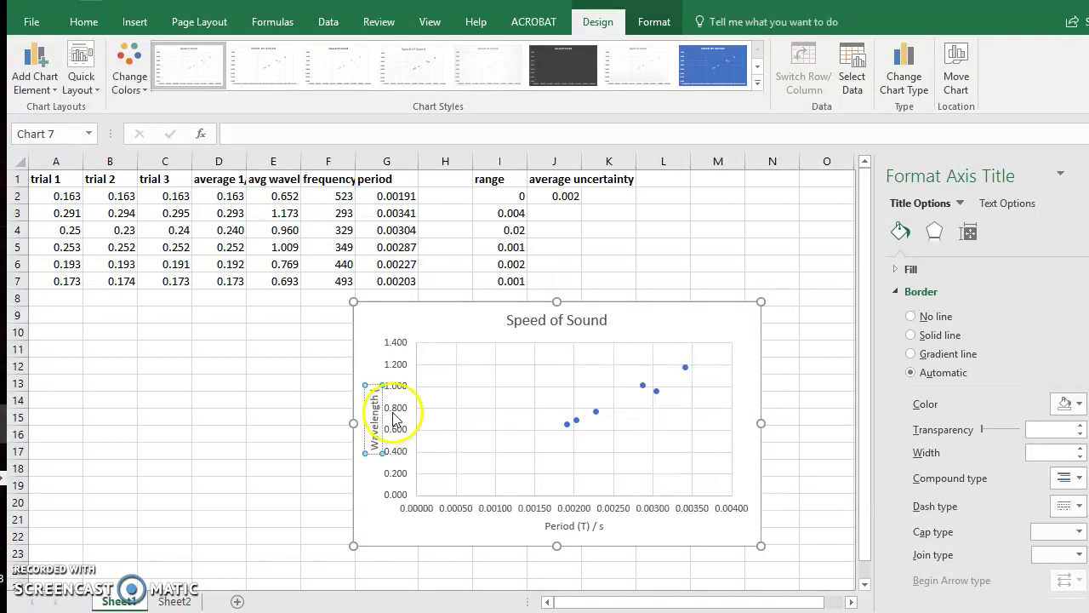
Insert the Greek lambda symbol into the vertical title and add '/ m'.
{"action": "left_click", "coordinate": [133, 26]}
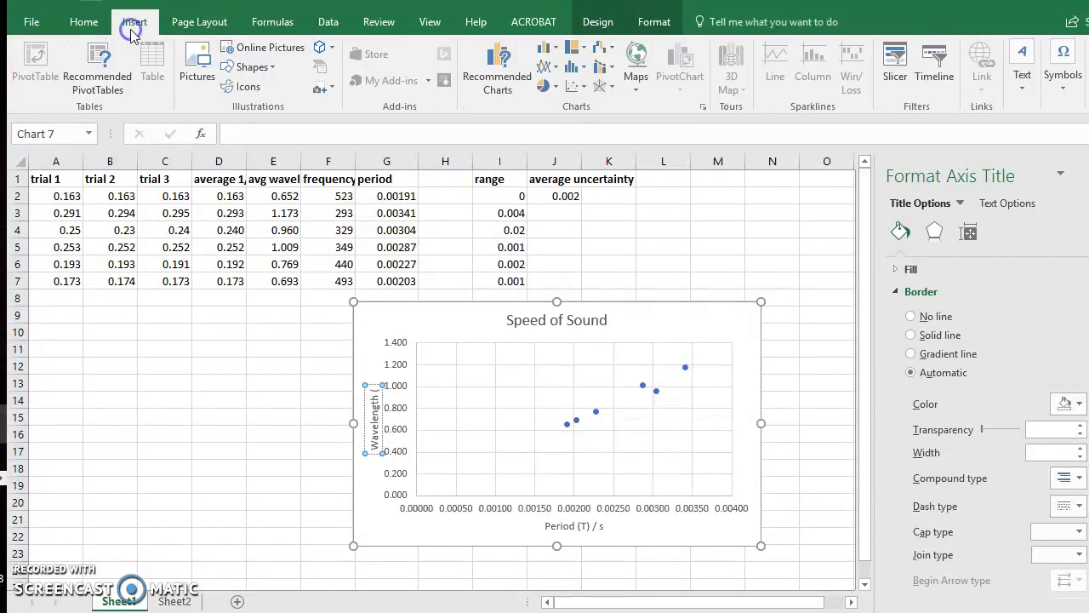
{"action": "left_click", "coordinate": [1063, 85]}
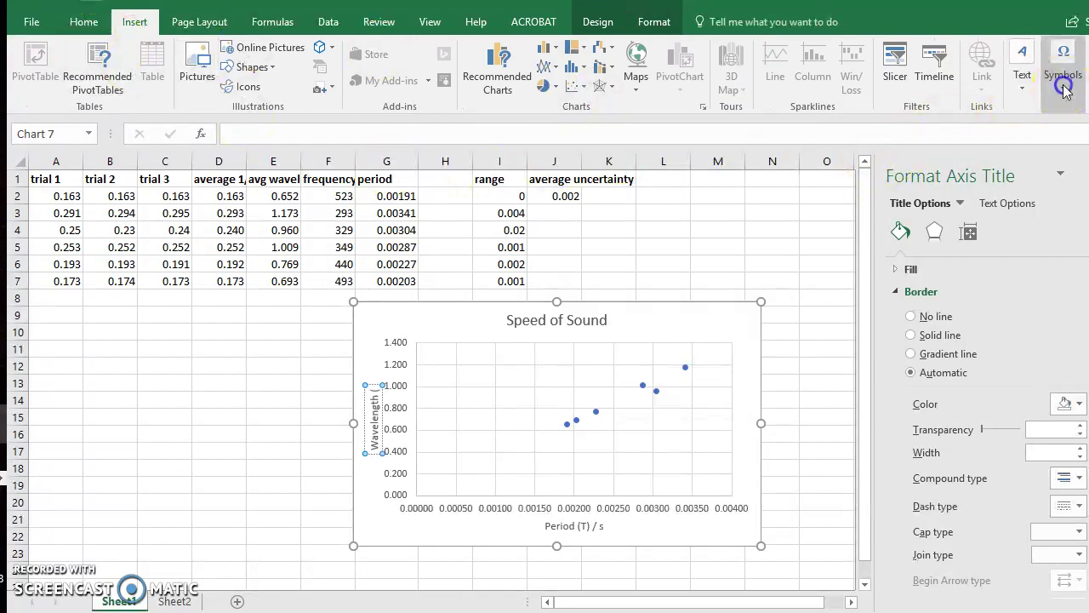
{"action": "left_click", "coordinate": [1074, 81]}
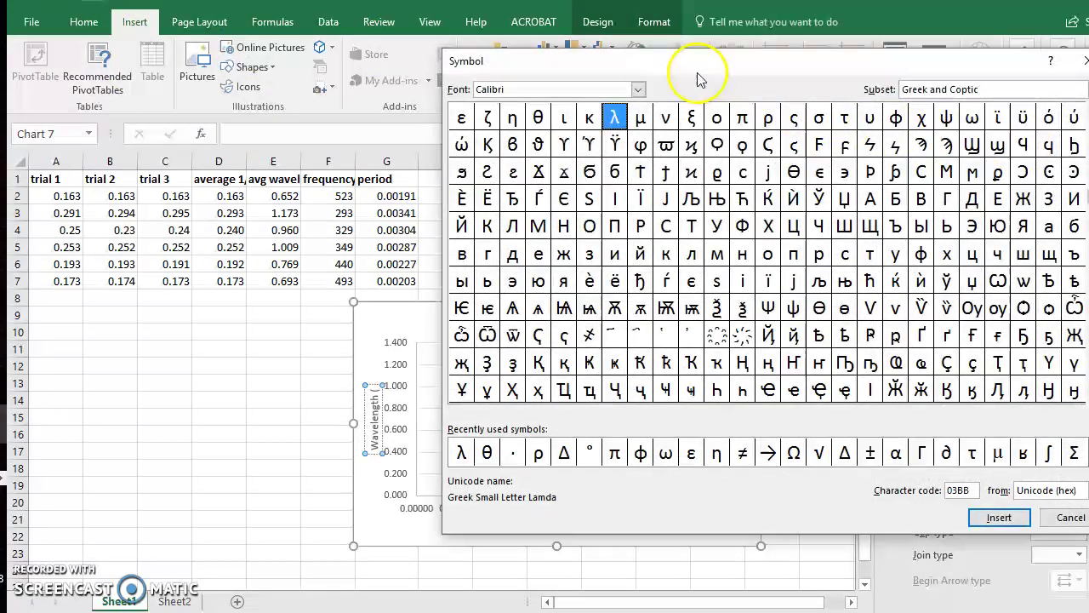
{"action": "left_click_drag", "start_coordinate": [920, 71], "coordinate": [756, 58]}
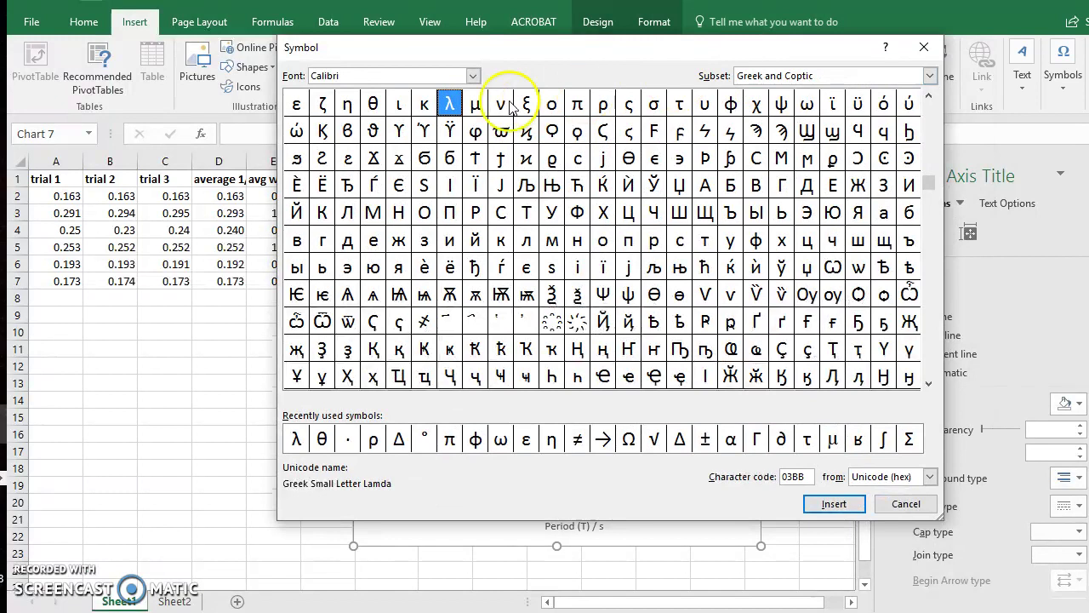
{"action": "left_click", "coordinate": [832, 505]}
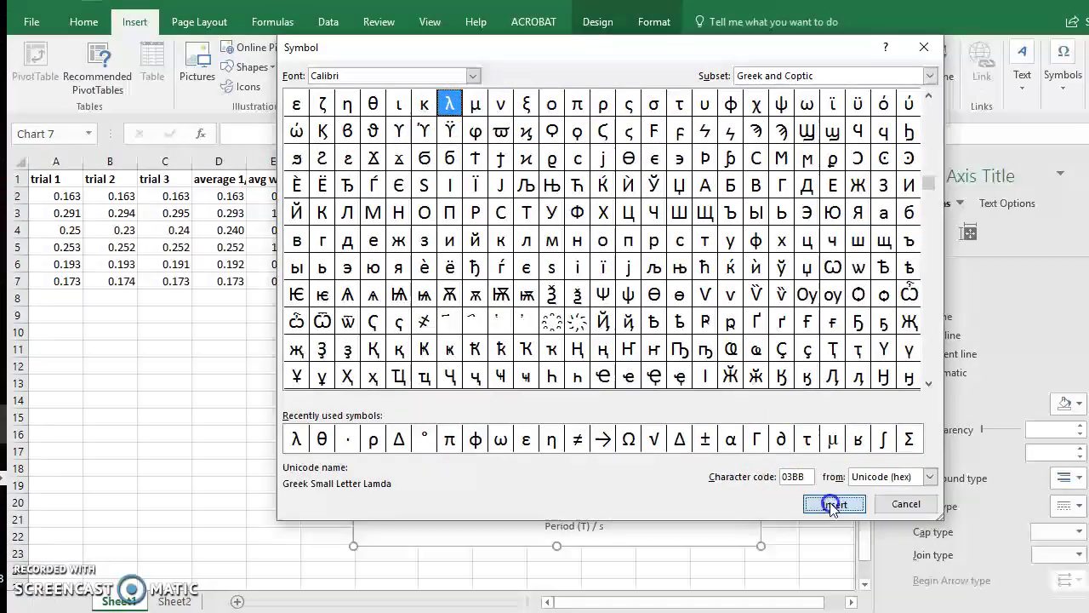
{"action": "left_click", "coordinate": [903, 506]}
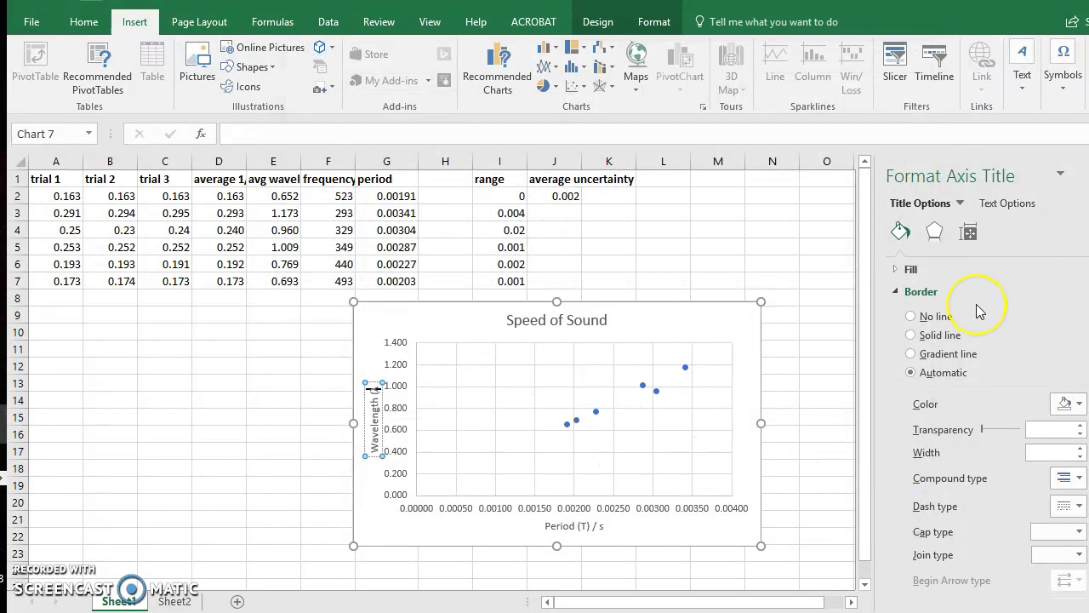
{"action": "type", "text": "/"}
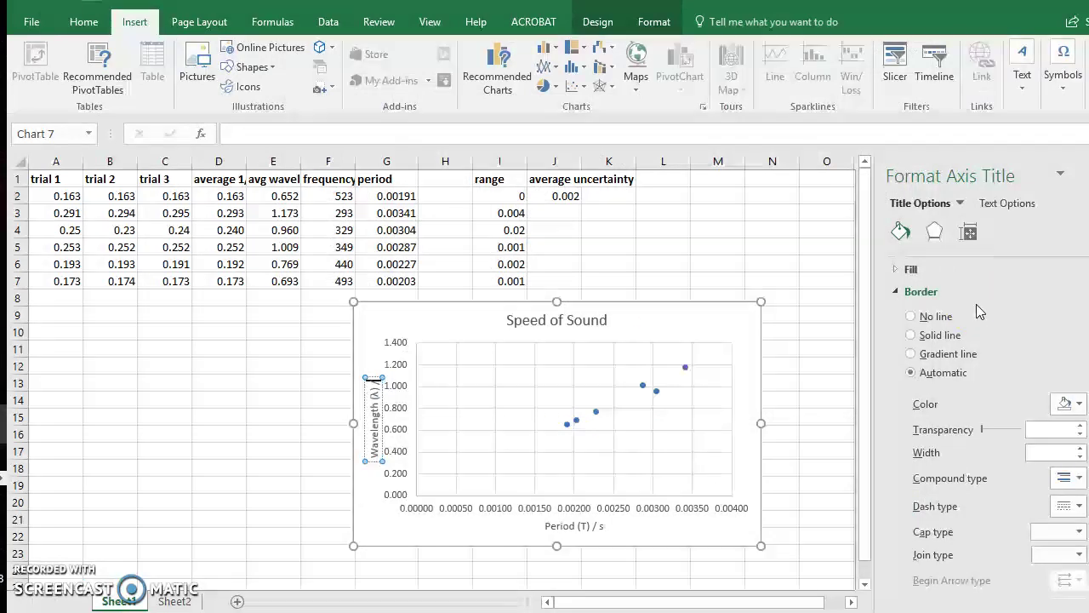
{"action": "type", "text": " m"}
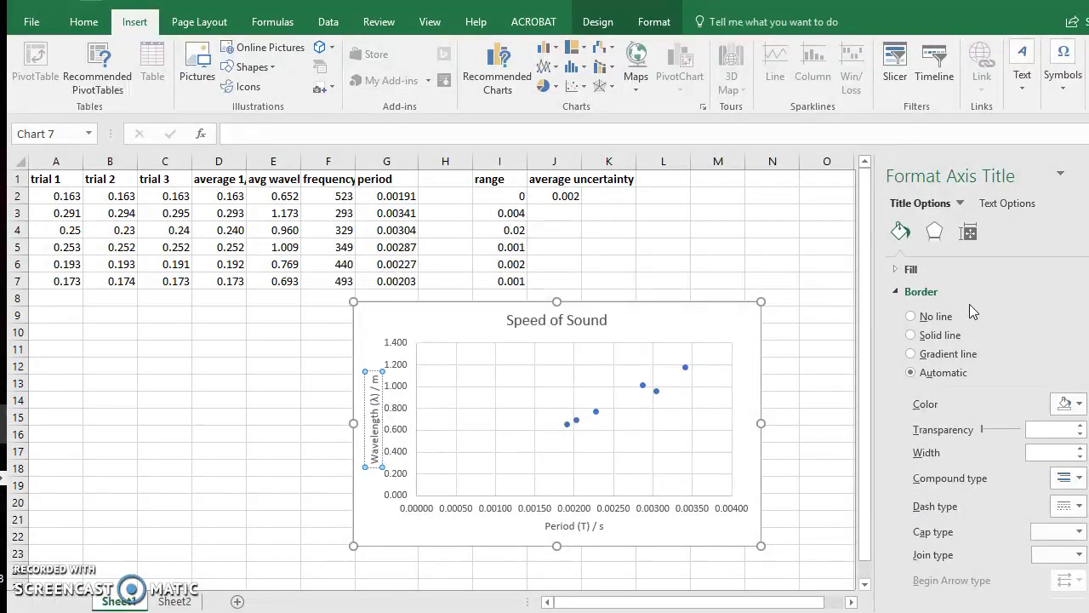
Add a linear trendline through the Speed of Sound data points.
{"action": "left_click", "coordinate": [487, 531]}
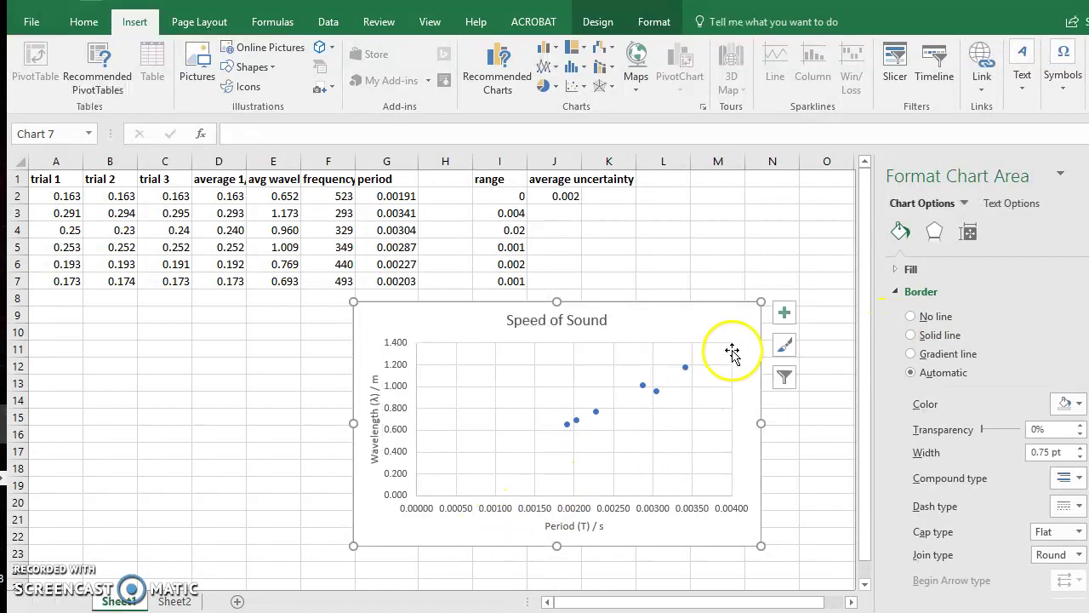
{"action": "left_click", "coordinate": [778, 316]}
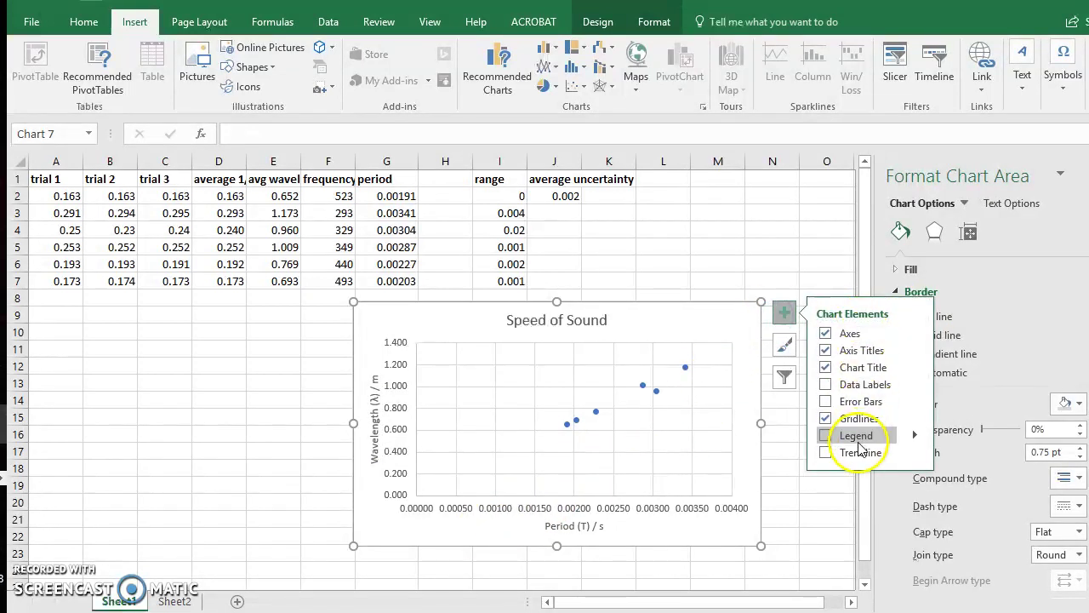
{"action": "left_click", "coordinate": [824, 452]}
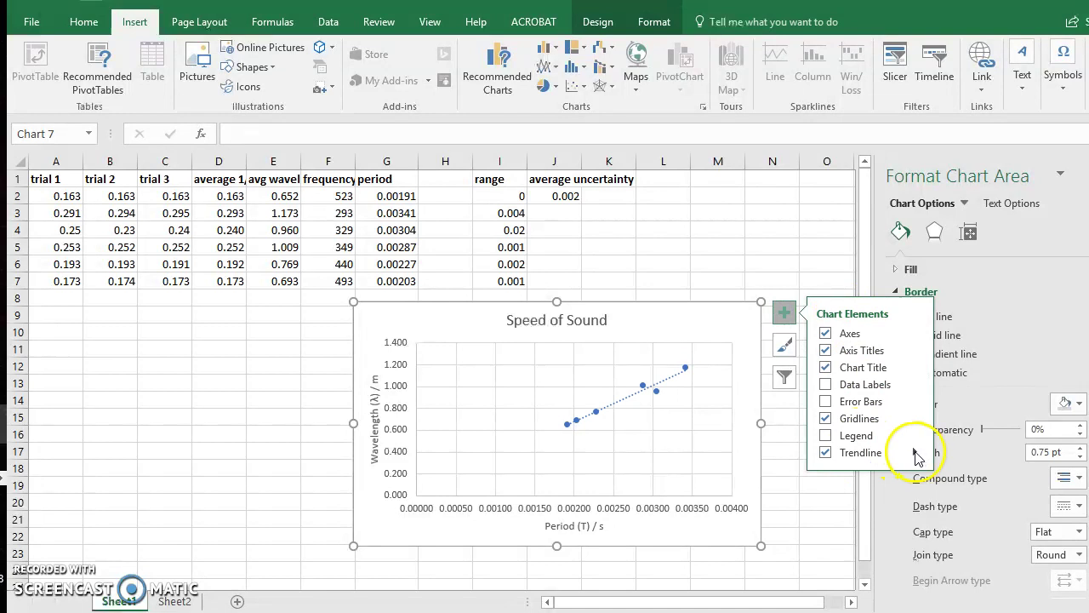
{"action": "left_click", "coordinate": [915, 453]}
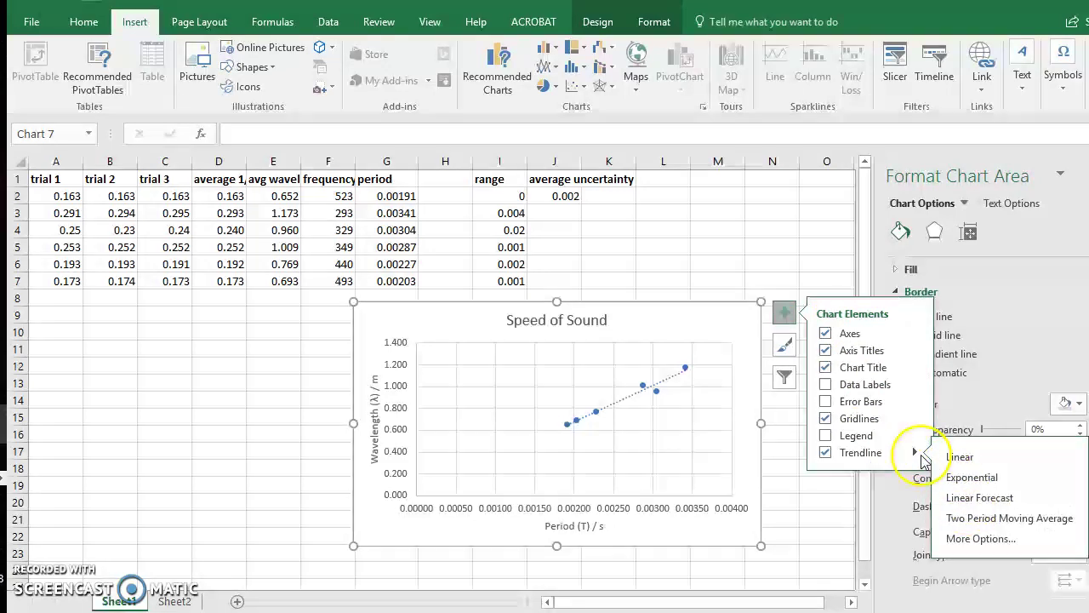
{"action": "left_click", "coordinate": [983, 541]}
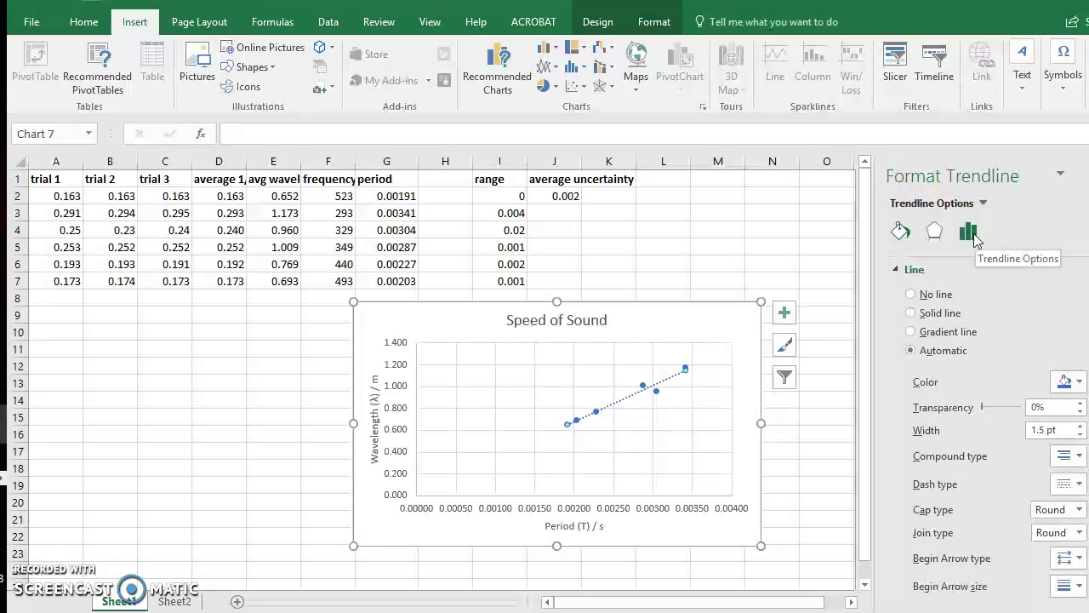
Display the trendline equation y = 331.8x + 0.0174 and move it left of the points.
{"action": "left_click", "coordinate": [970, 236]}
{"action": "scroll", "coordinate": [914, 306], "scroll_direction": "down", "scroll_amount": 3}
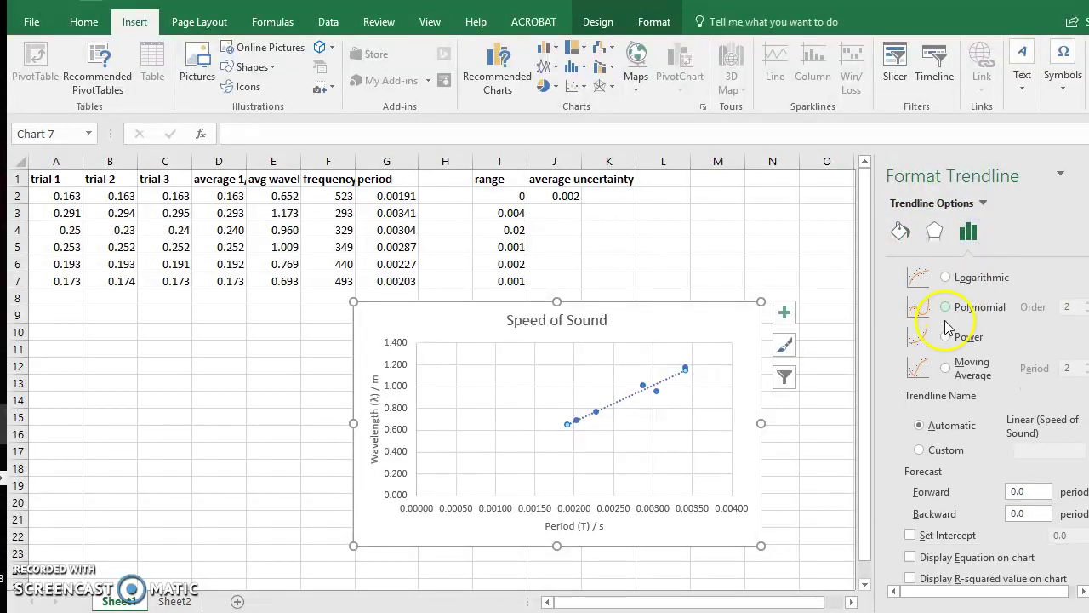
{"action": "left_click", "coordinate": [917, 553]}
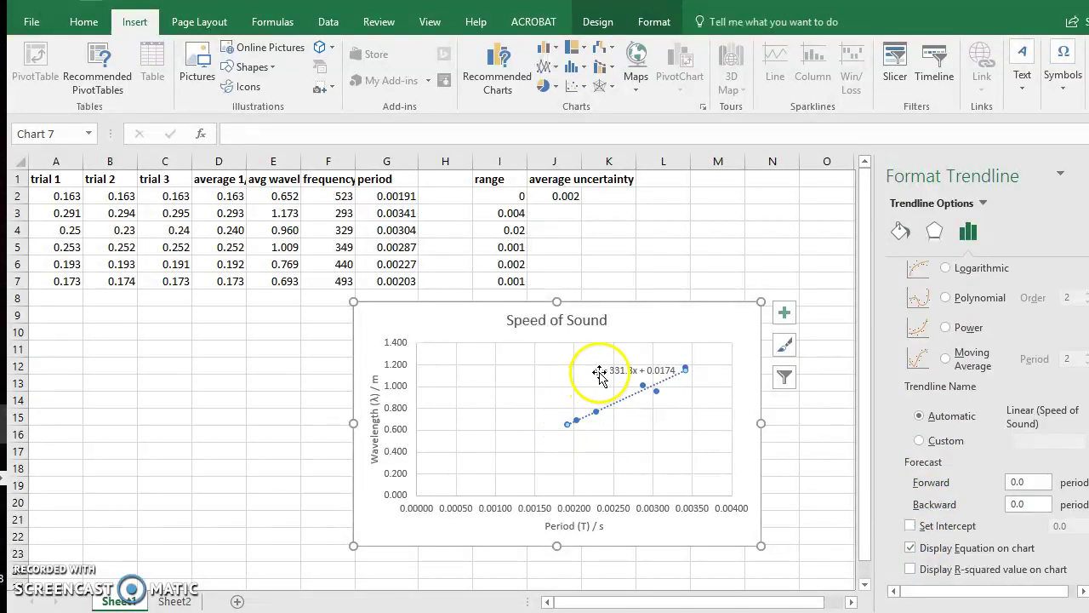
{"action": "left_click", "coordinate": [602, 371]}
{"action": "left_click_drag", "start_coordinate": [602, 371], "coordinate": [469, 383]}
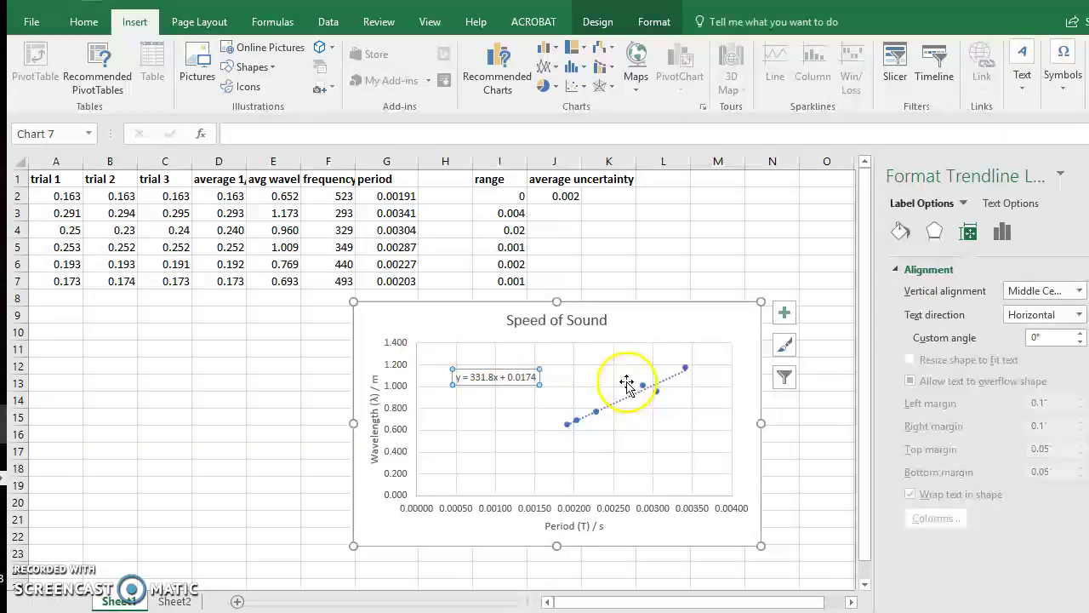
Turn on error bars, then delete the horizontal ones to keep only vertical bars.
{"action": "left_click", "coordinate": [783, 317]}
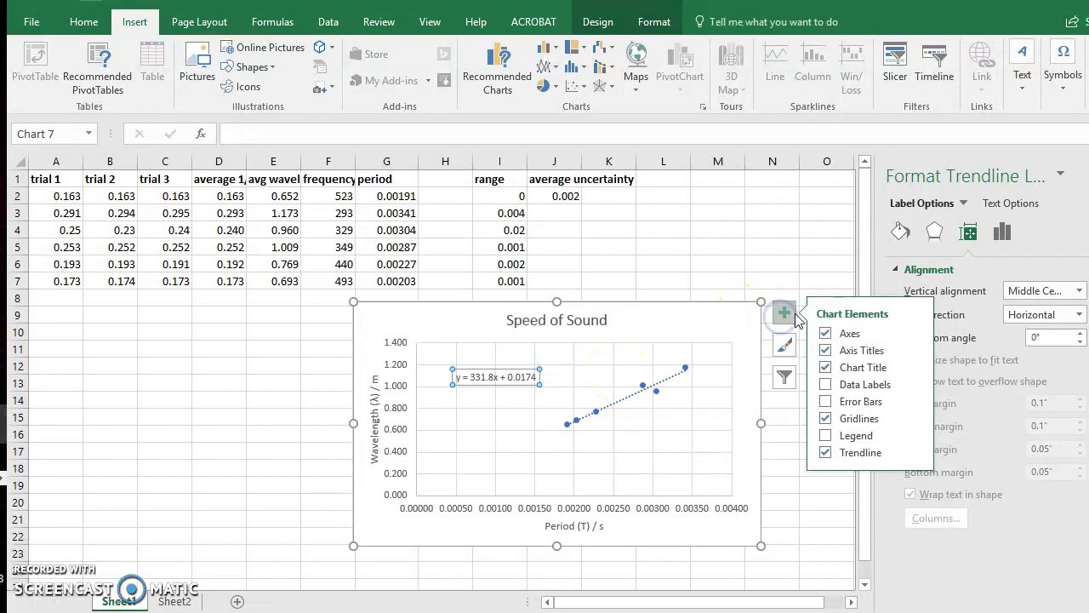
{"action": "left_click", "coordinate": [827, 402]}
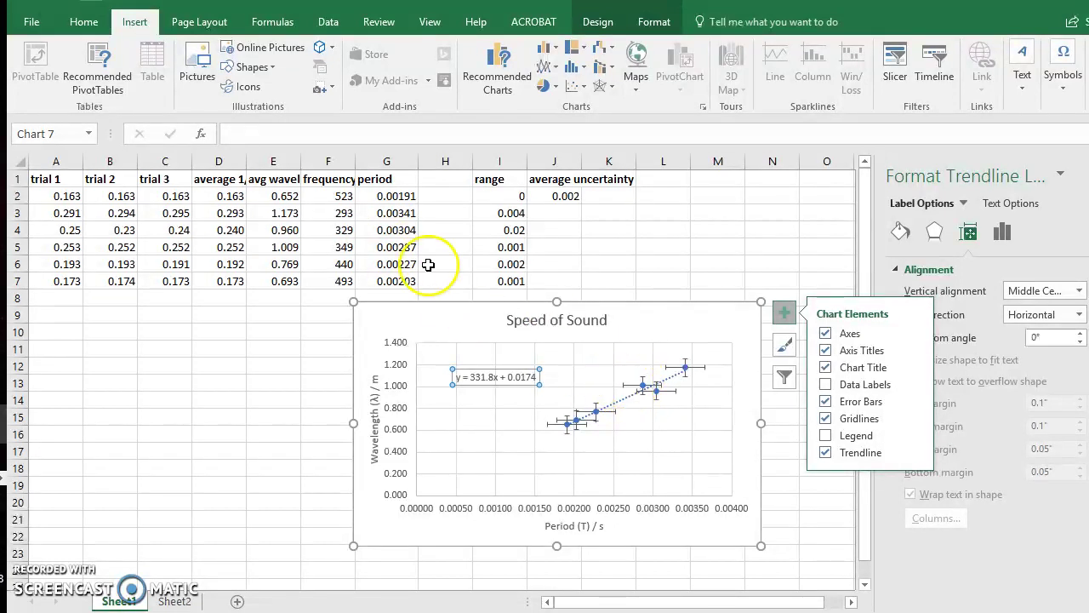
{"action": "left_click", "coordinate": [628, 390]}
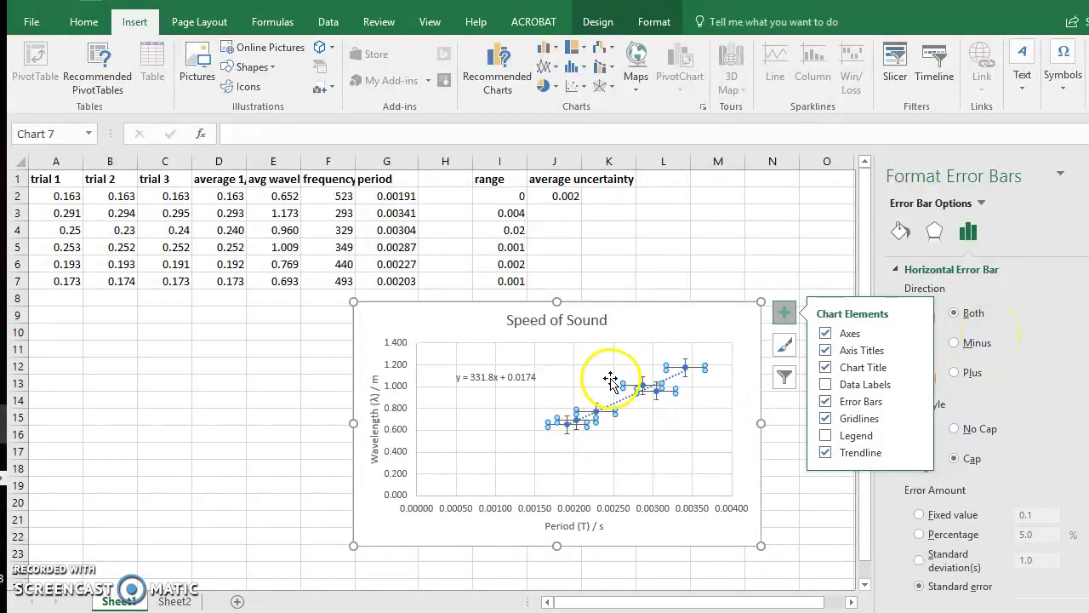
{"action": "left_click", "coordinate": [627, 388]}
{"action": "key", "text": "Delete"}
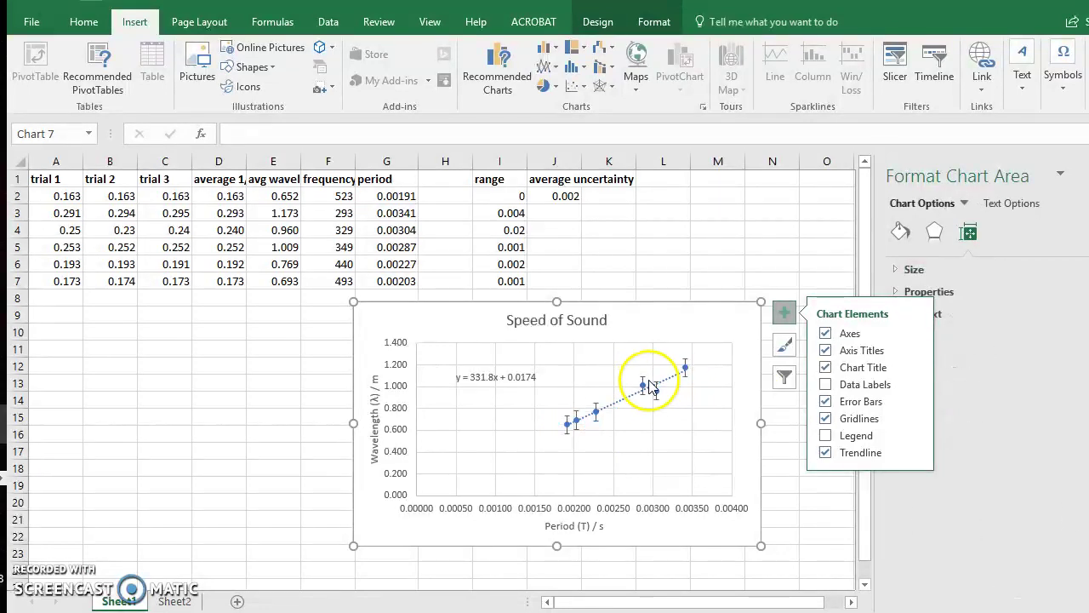
Select the vertical error bars and bring up their direction and amount settings.
{"action": "left_click", "coordinate": [645, 384]}
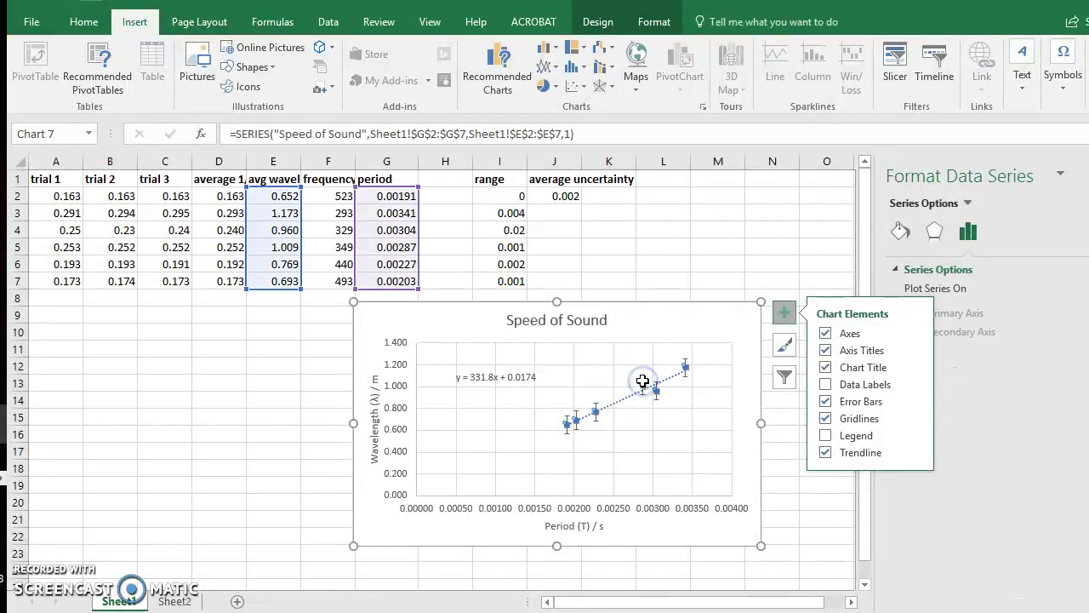
{"action": "left_click", "coordinate": [783, 313]}
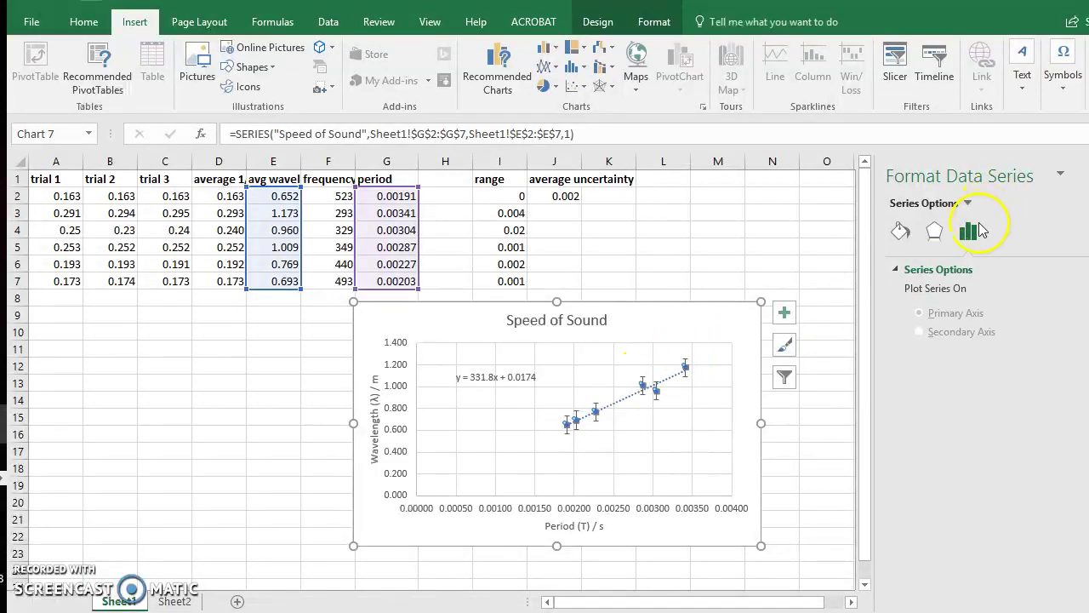
{"action": "left_click", "coordinate": [640, 377]}
{"action": "left_click", "coordinate": [641, 377]}
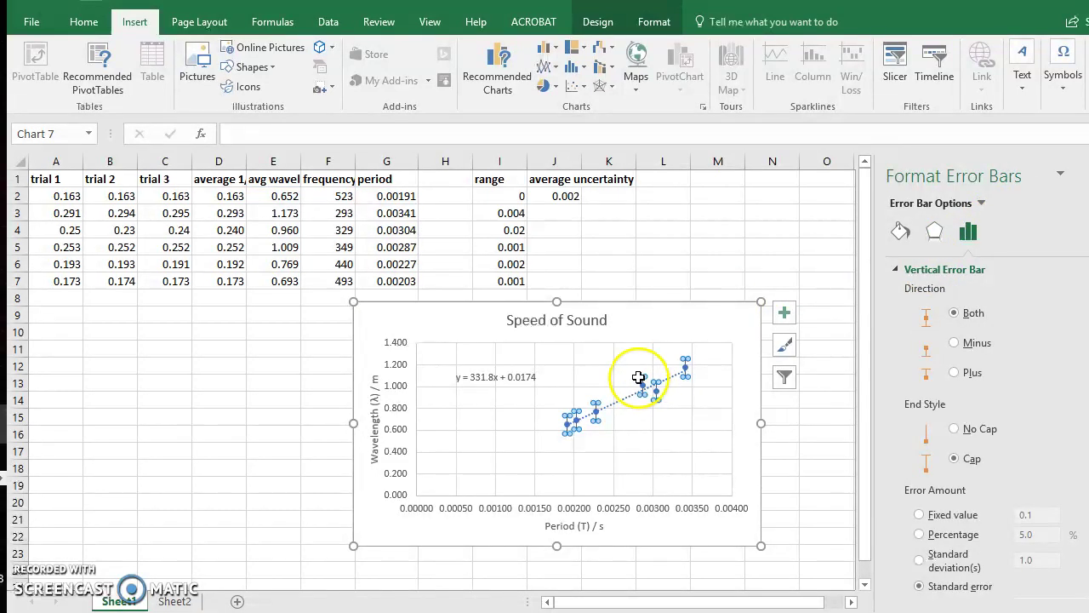
{"action": "left_click", "coordinate": [940, 253]}
{"action": "left_click", "coordinate": [967, 231]}
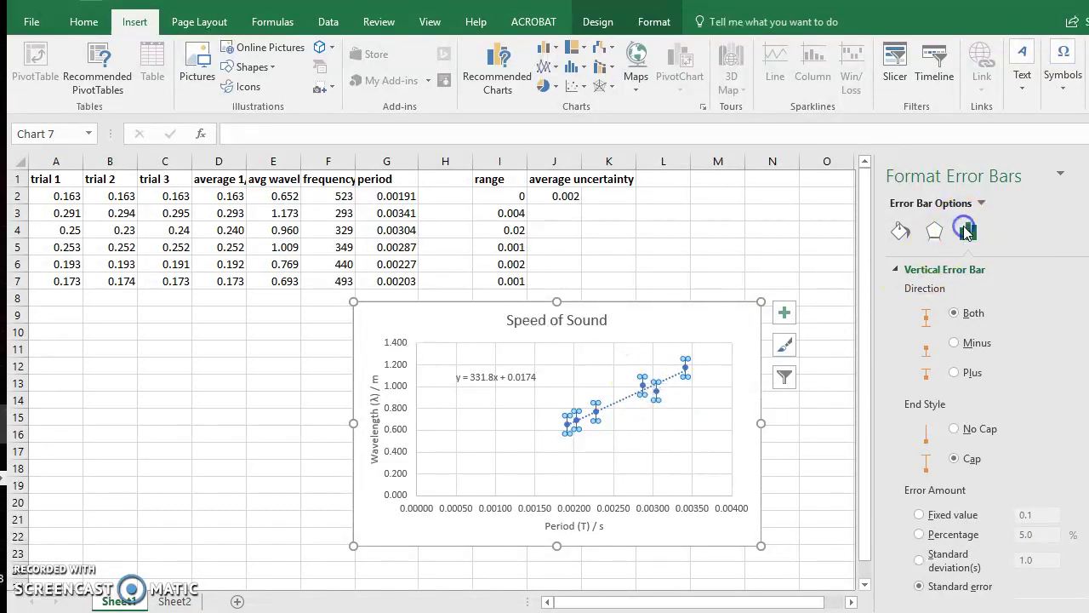
{"action": "left_click", "coordinate": [970, 235]}
{"action": "scroll", "coordinate": [998, 481], "scroll_direction": "down", "scroll_amount": 1}
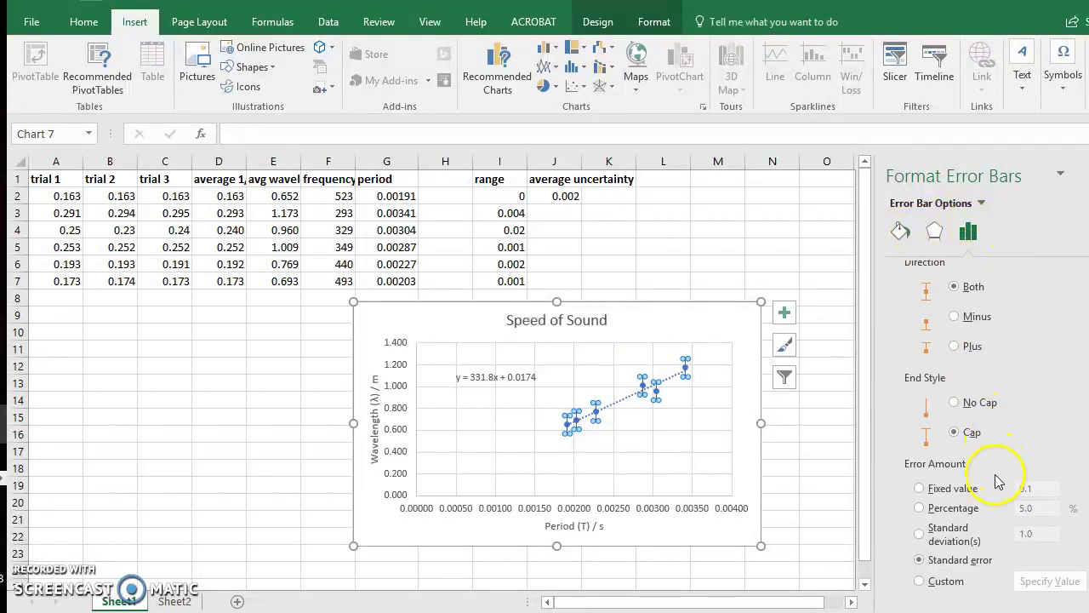
Set custom positive and negative error values to cell J2 (=Sheet1!$J$2).
{"action": "left_click", "coordinate": [919, 582]}
{"action": "left_click", "coordinate": [1051, 585]}
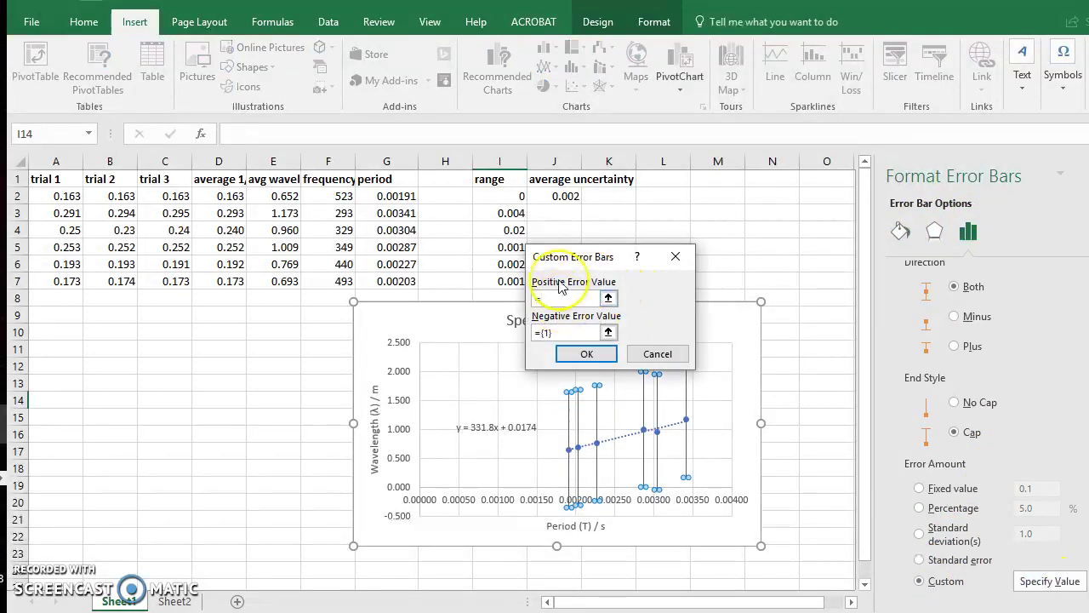
{"action": "left_click", "coordinate": [564, 197]}
{"action": "left_click", "coordinate": [575, 332]}
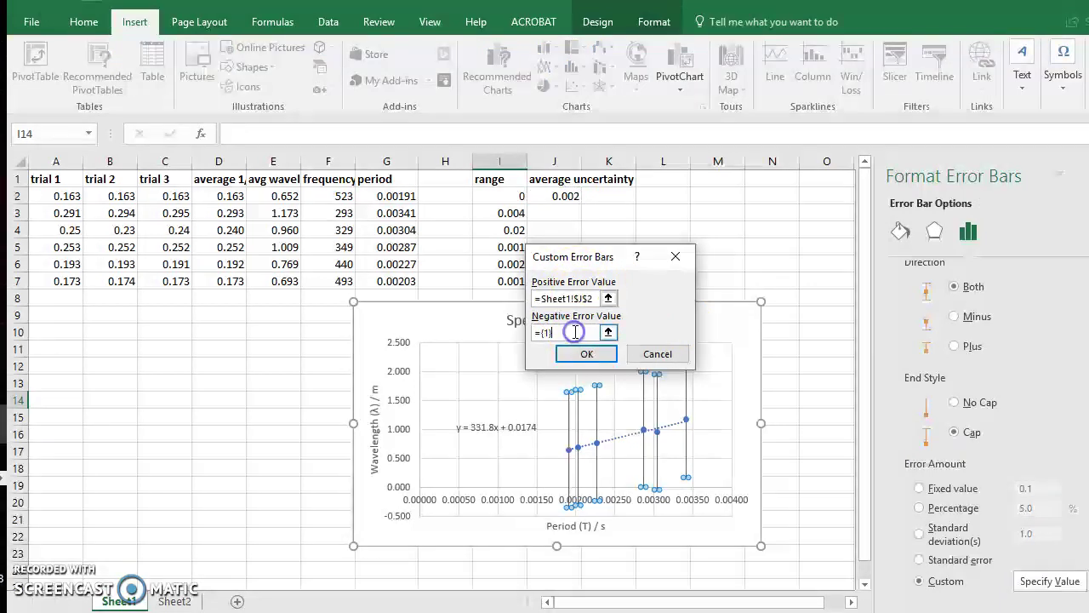
{"action": "left_click", "coordinate": [565, 197]}
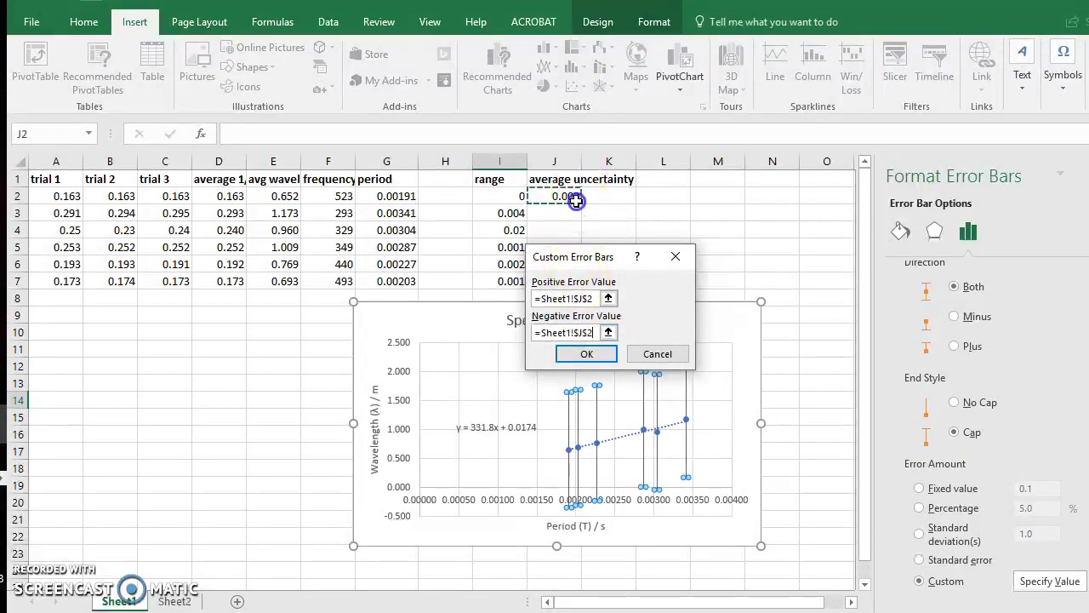
{"action": "left_click", "coordinate": [584, 354]}
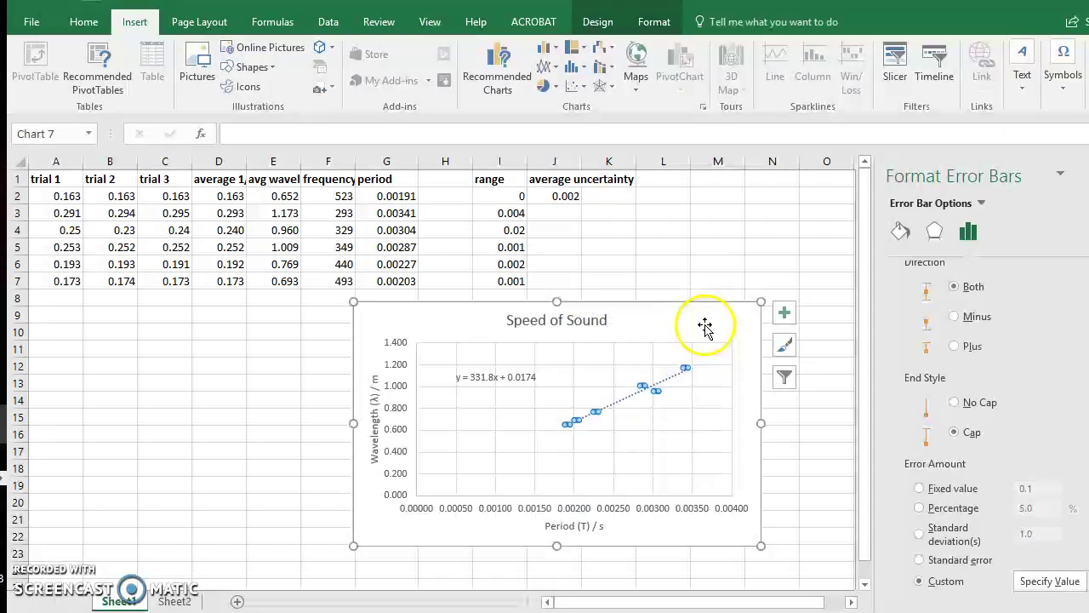
{"action": "left_click", "coordinate": [706, 326]}
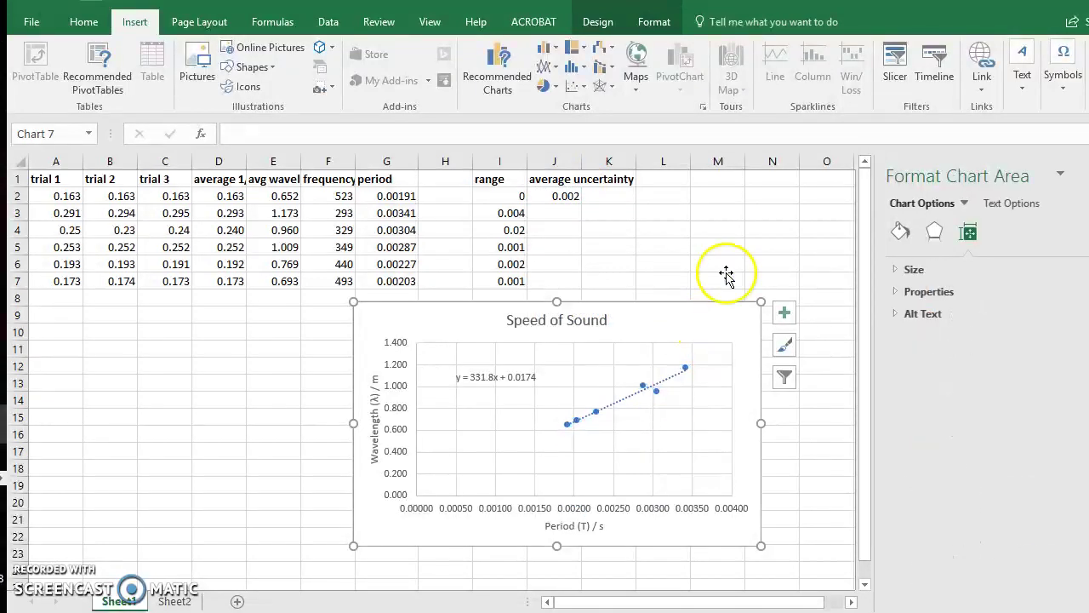
{"action": "left_click", "coordinate": [613, 385]}
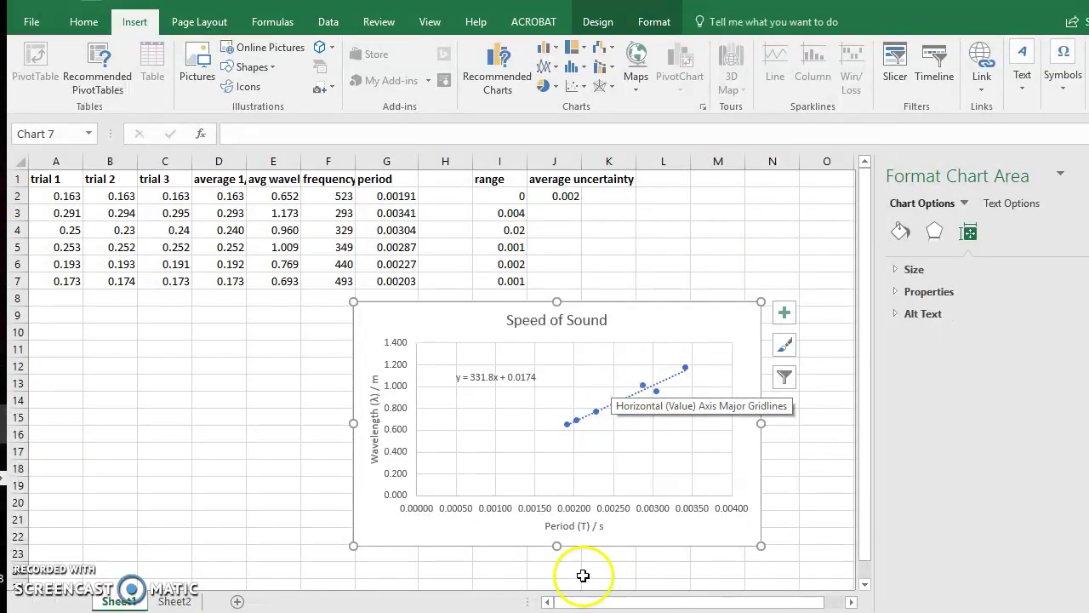
{"action": "left_click", "coordinate": [427, 320]}
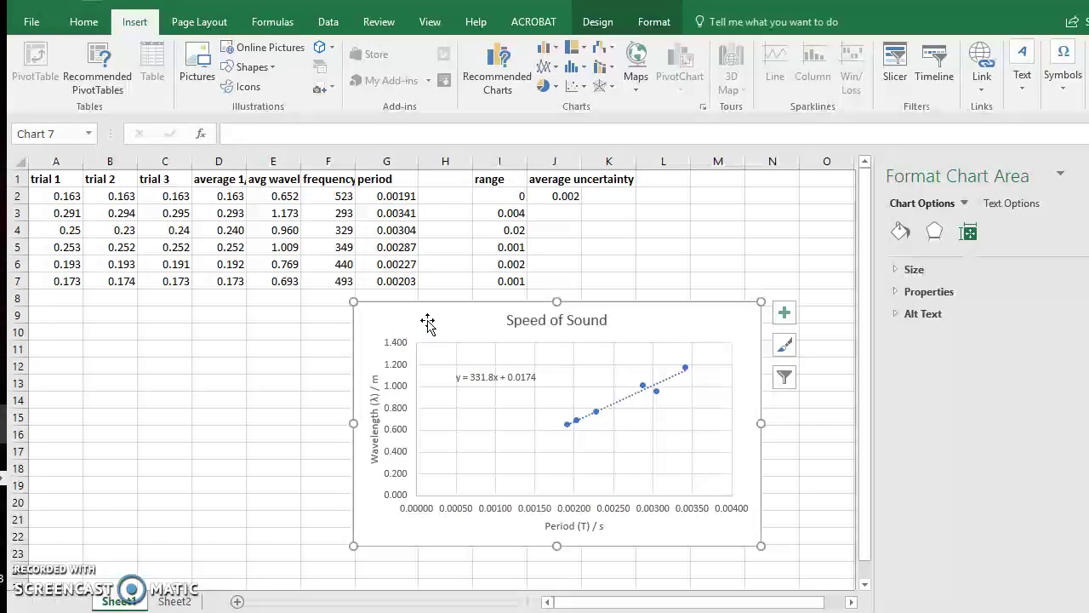
{"action": "left_click", "coordinate": [356, 558]}
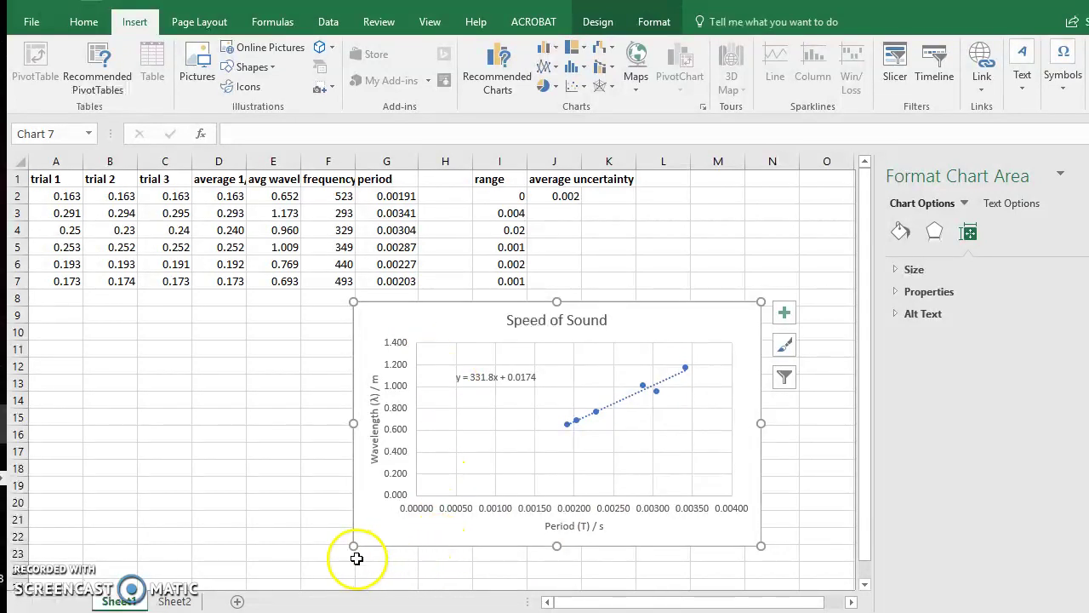
{"action": "left_click_drag", "start_coordinate": [356, 557], "coordinate": [440, 559]}
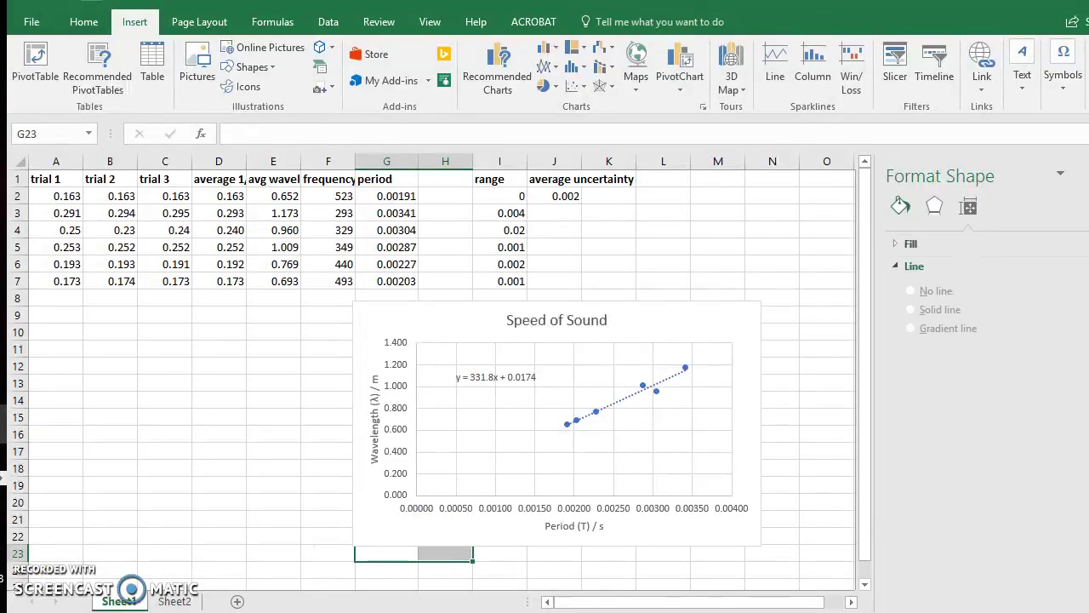